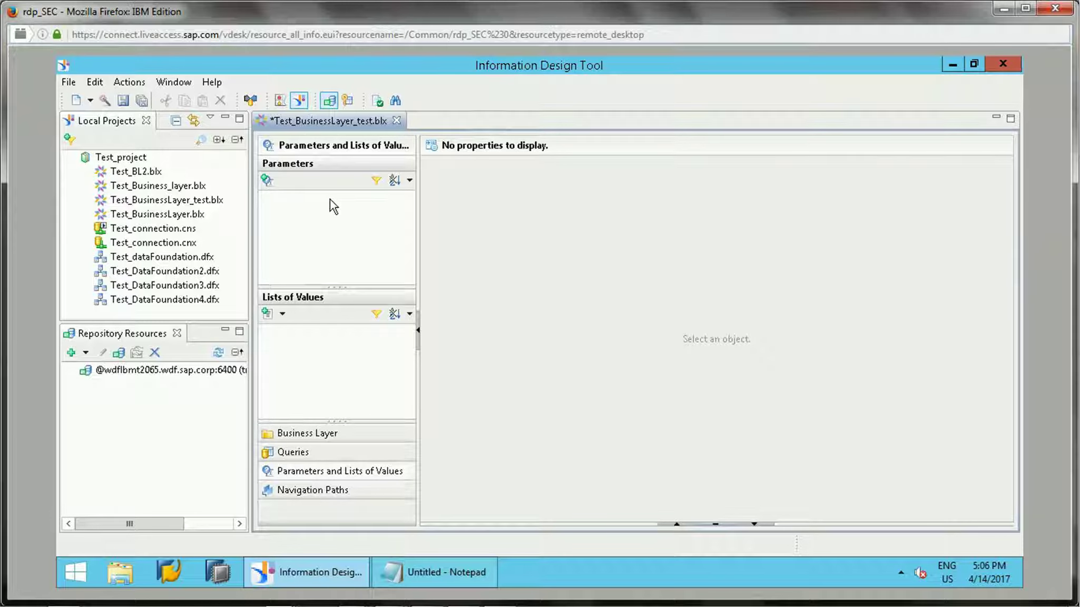
- Show the Business Layer tree with its Sales, Car and Client folders
click(288, 434)
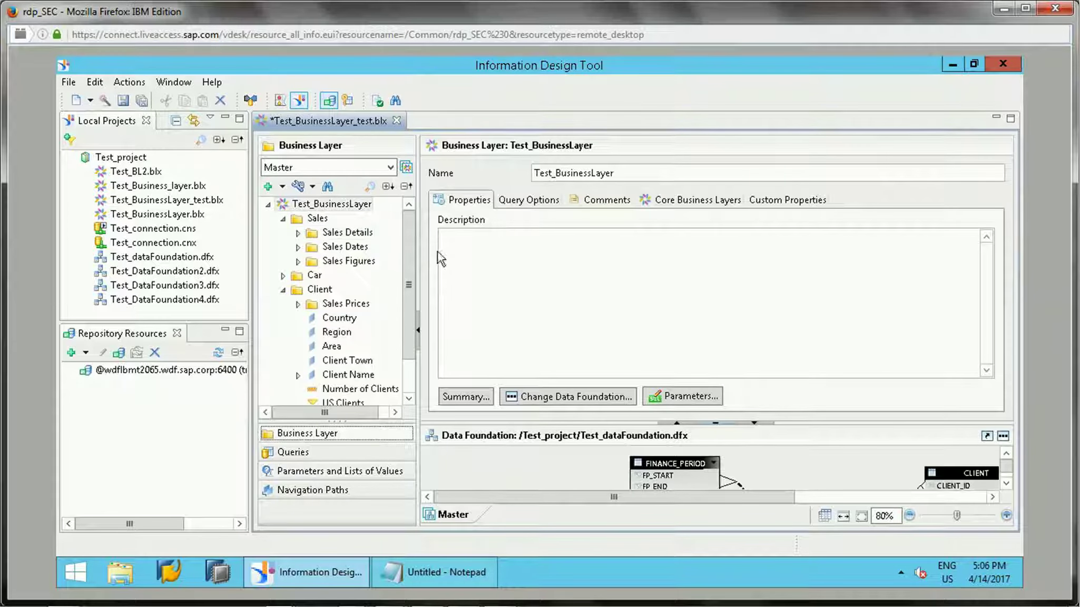
- Open the Country dimension under Client and place the cursor in its empty WHERE clause
drag(410, 253, 408, 272)
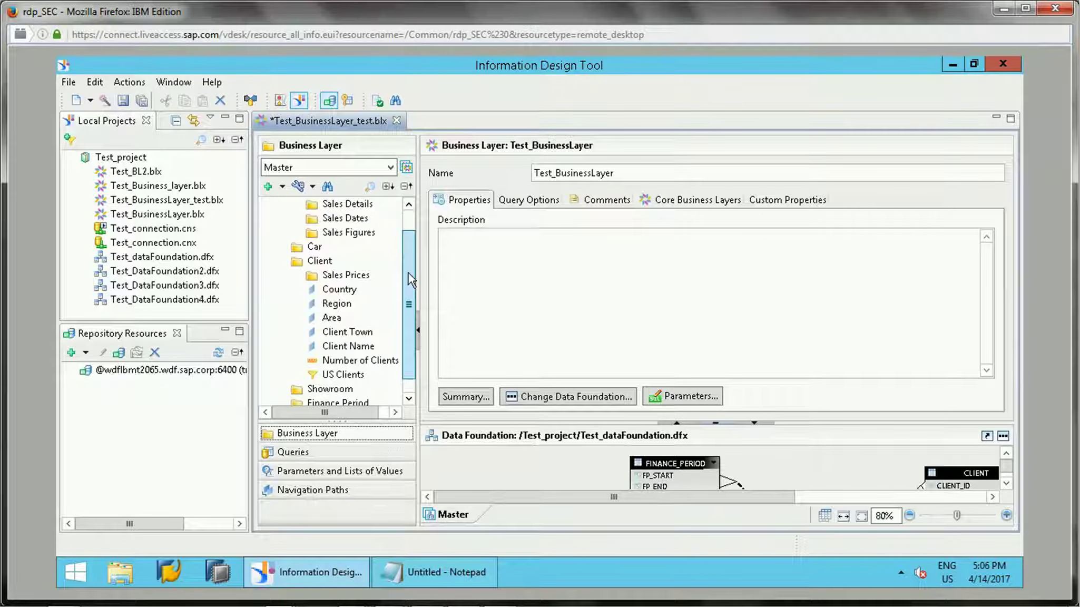
click(339, 289)
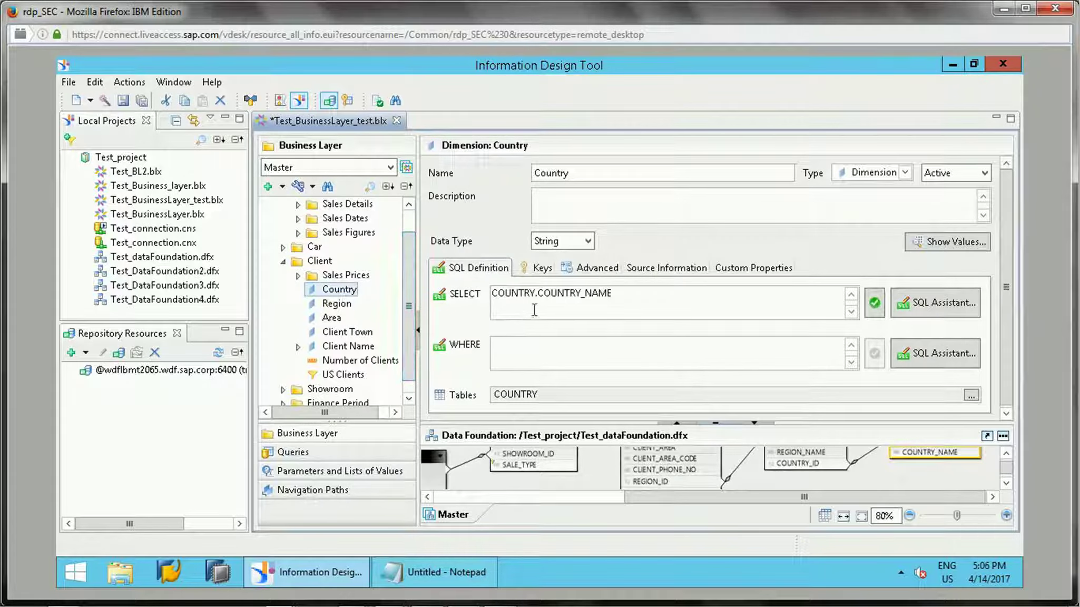
triple_click(570, 305)
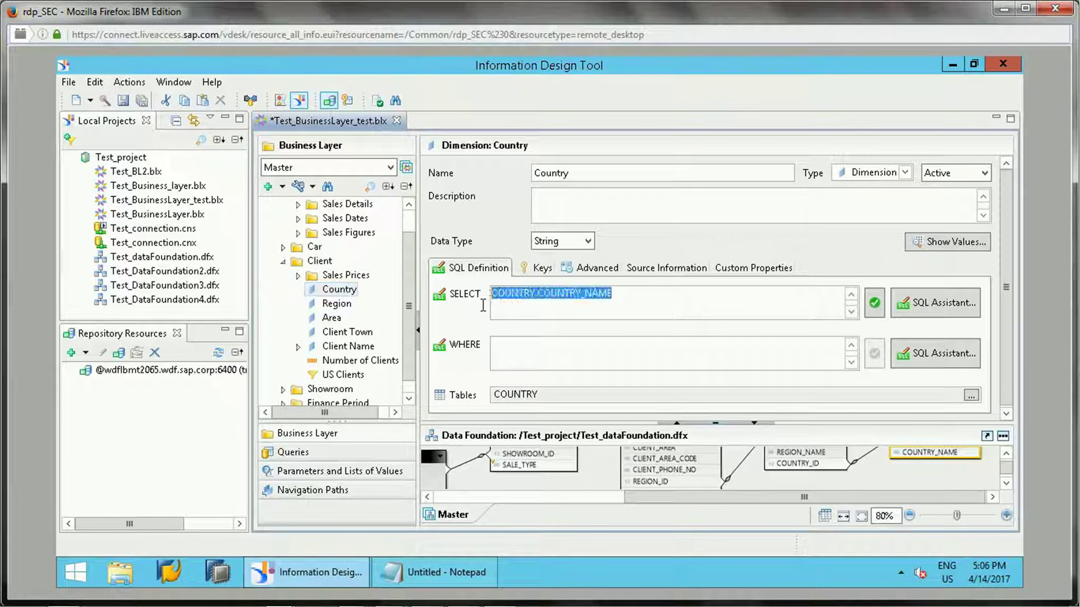
click(569, 308)
key(shift+End)
key(ctrl+a)
click(590, 353)
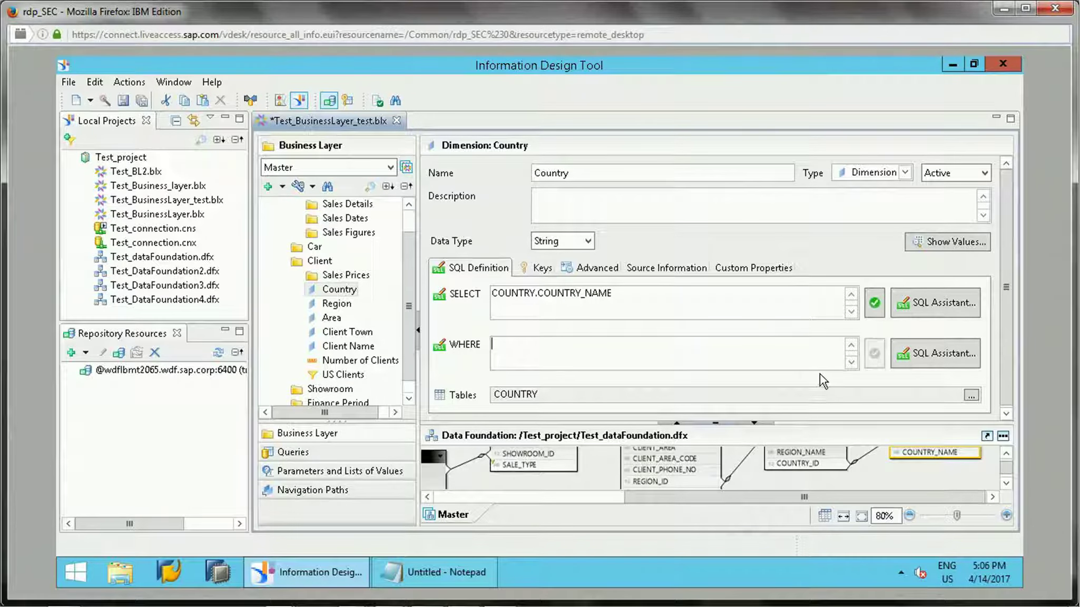
- Insert the COUNTRY.COUNTRY_NAME column into the WHERE expression from the COUNTRY table
click(925, 363)
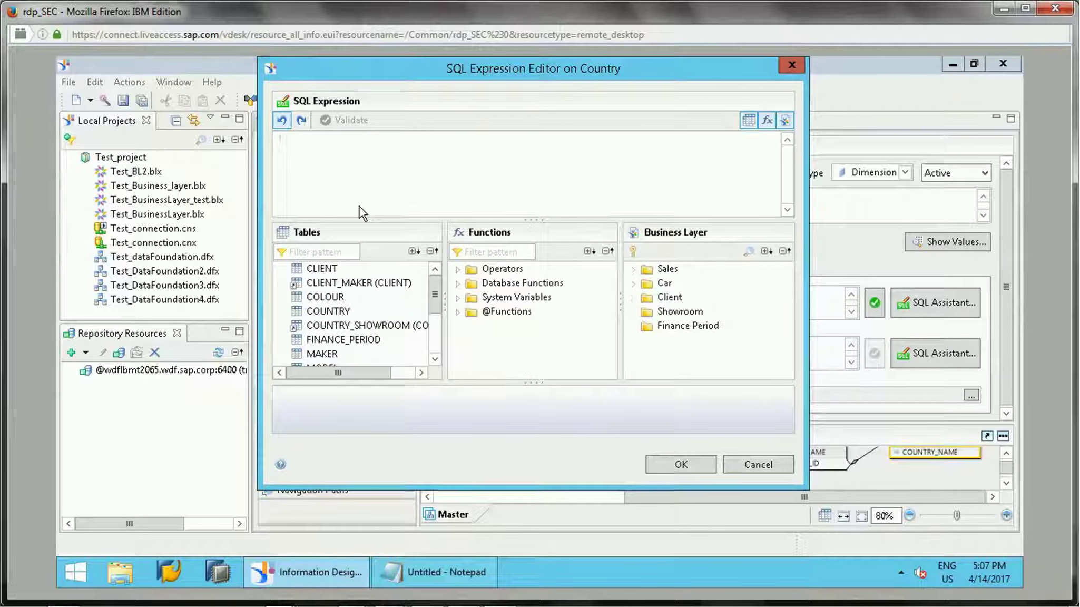
click(282, 312)
double_click(343, 340)
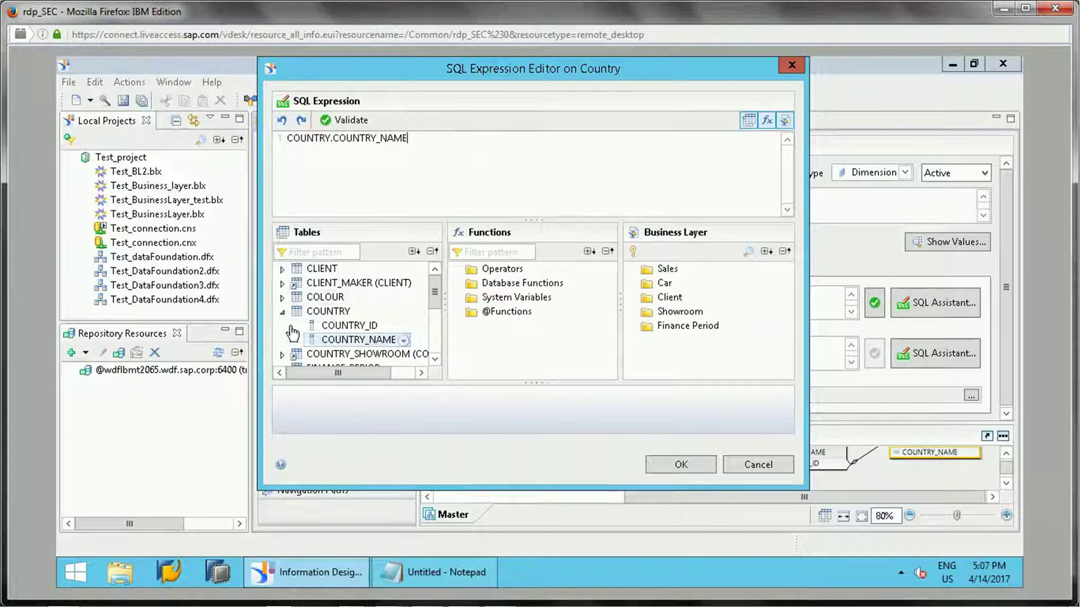
click(404, 340)
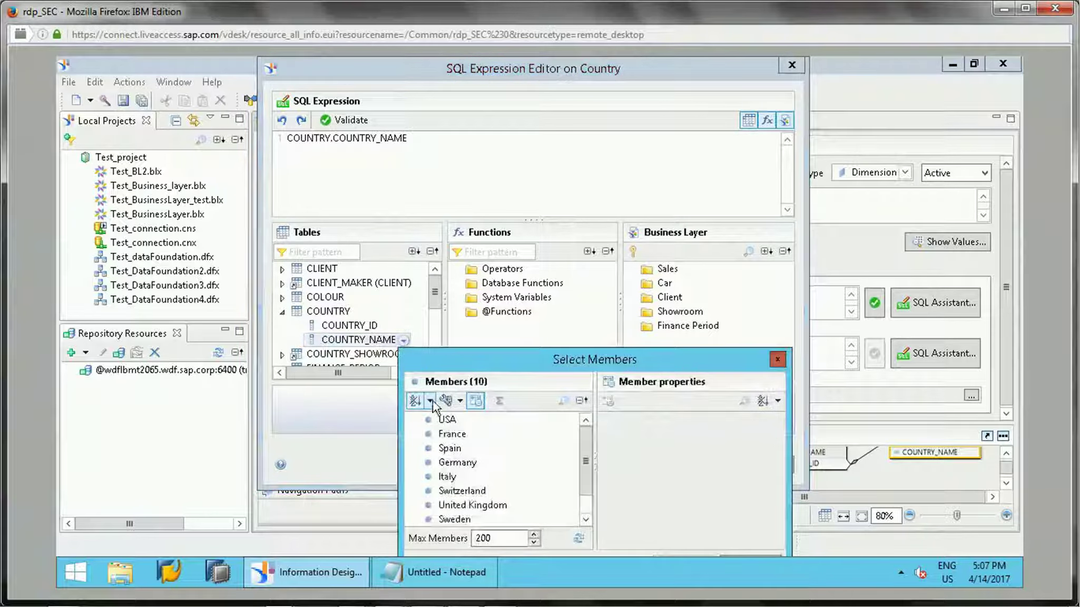
click(452, 436)
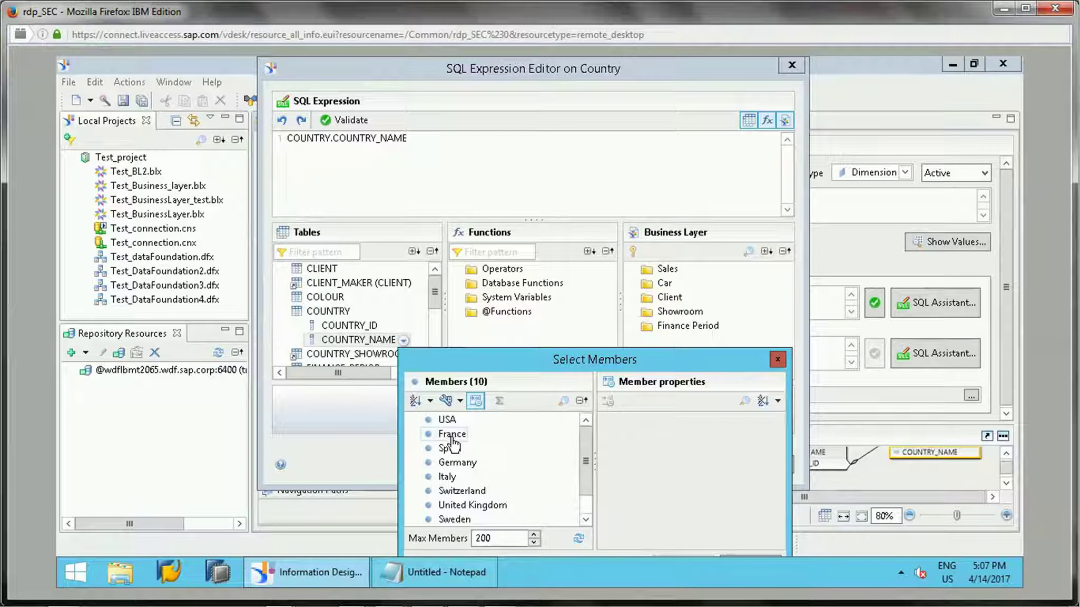
click(445, 139)
click(778, 359)
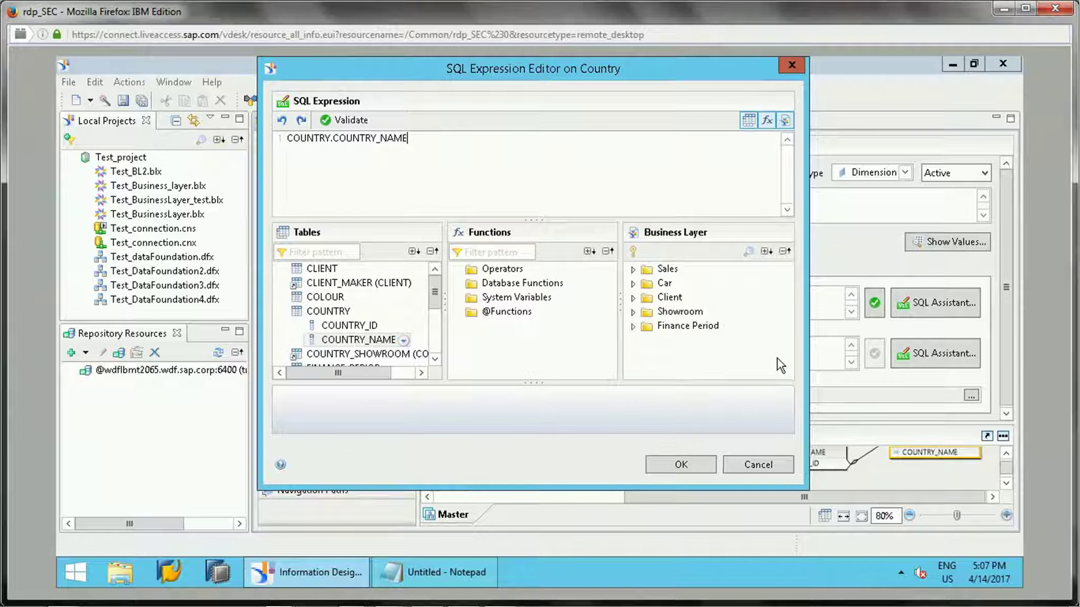
- Complete the condition with ='USA', validate it, and accept it into the WHERE clause
text(='USA')
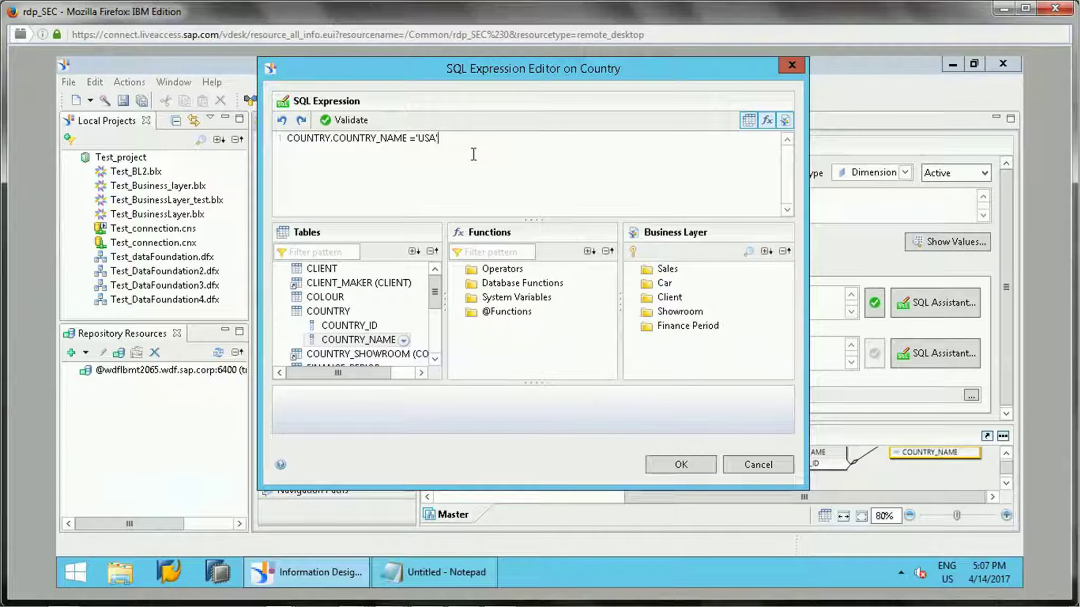
click(350, 120)
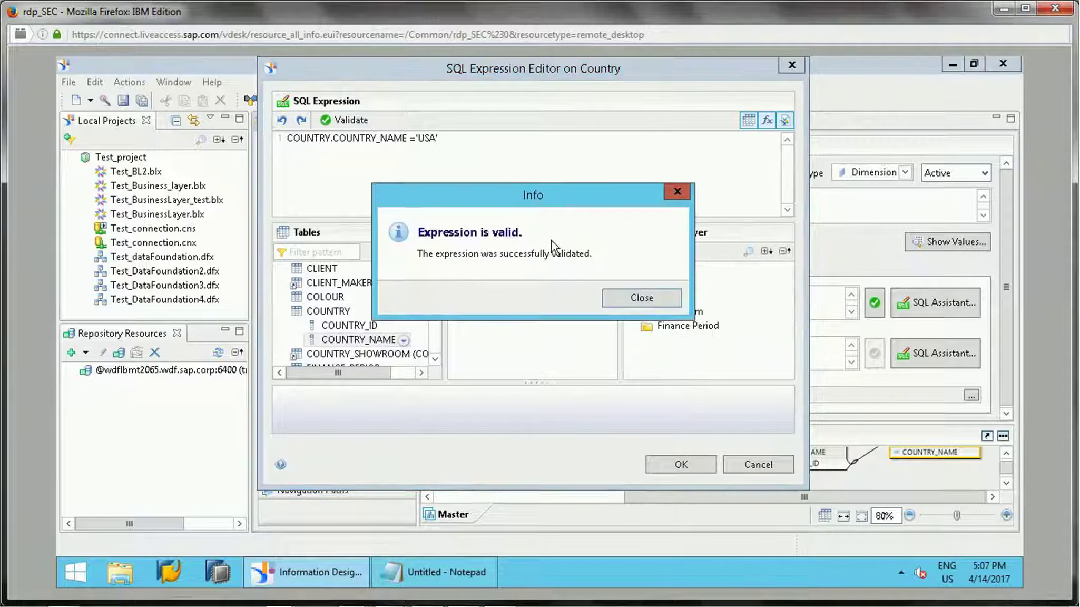
click(650, 302)
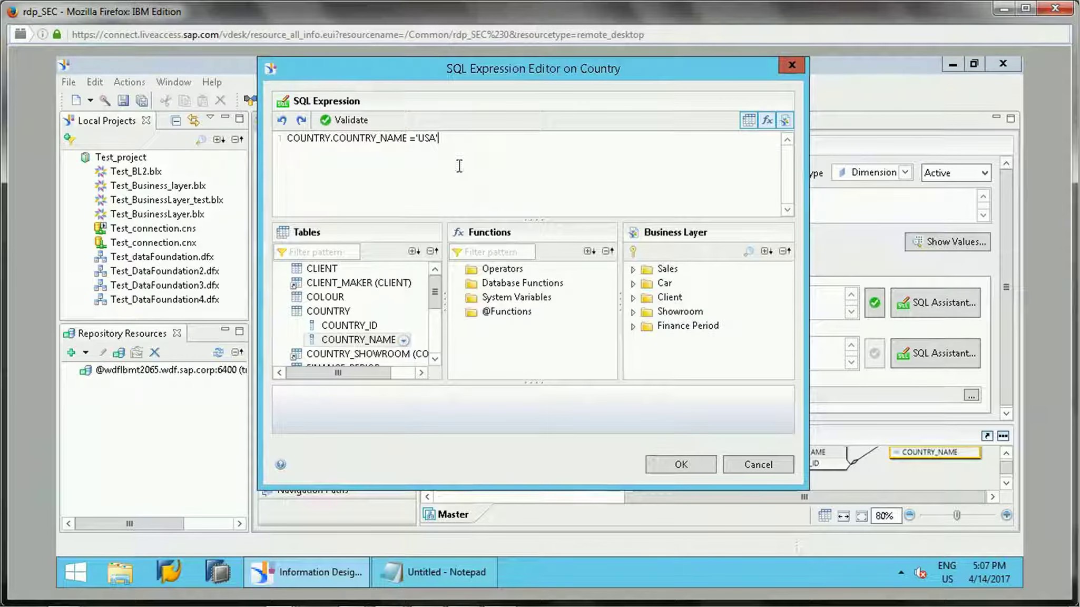
drag(471, 147, 285, 146)
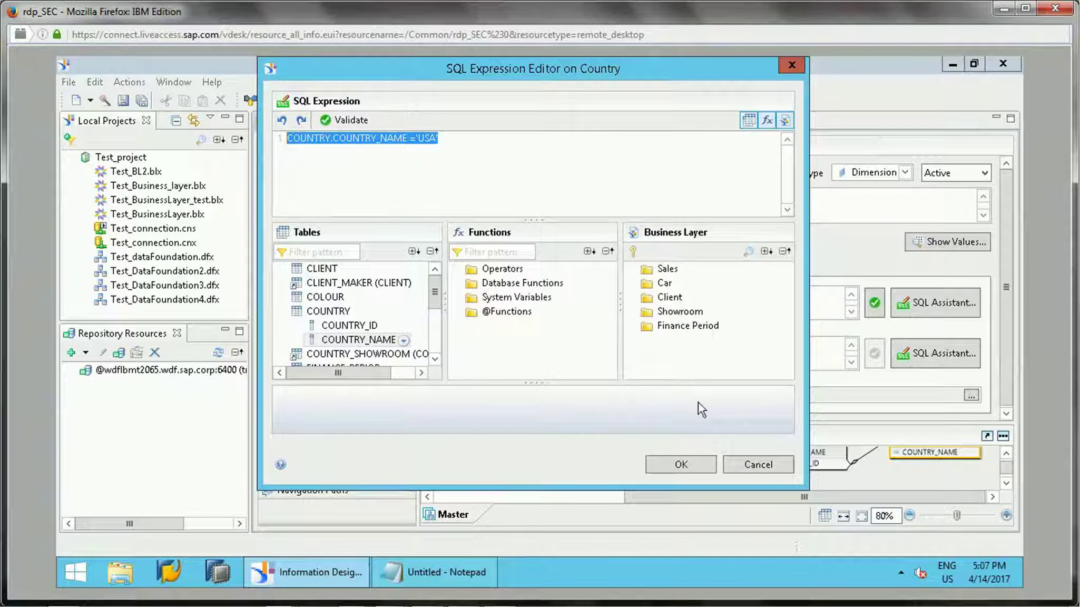
click(698, 463)
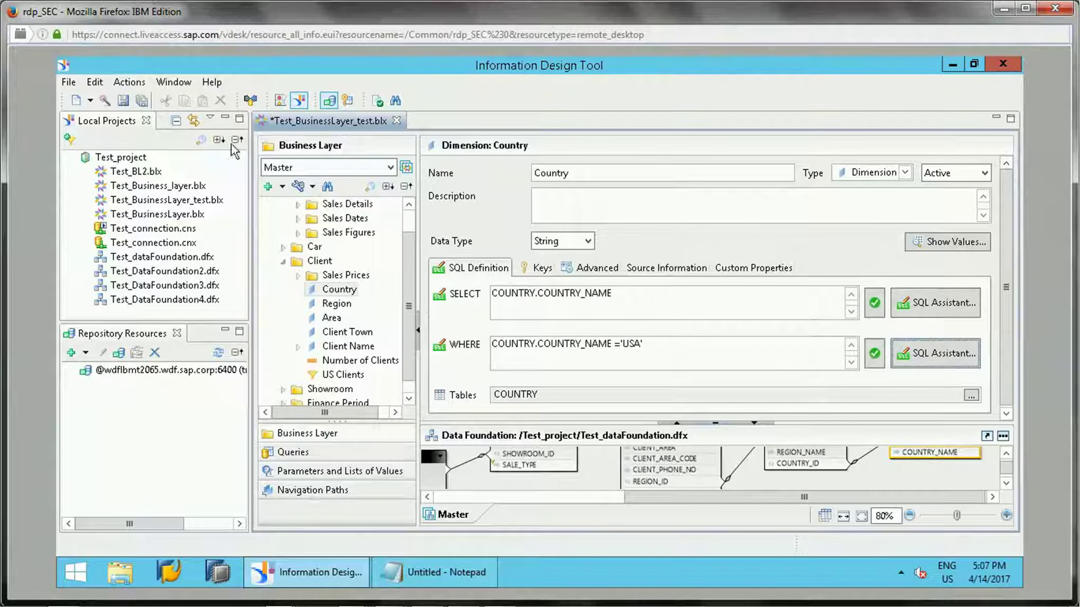
- Save the business layer and preview the USA-only Country values
key(ctrl+s)
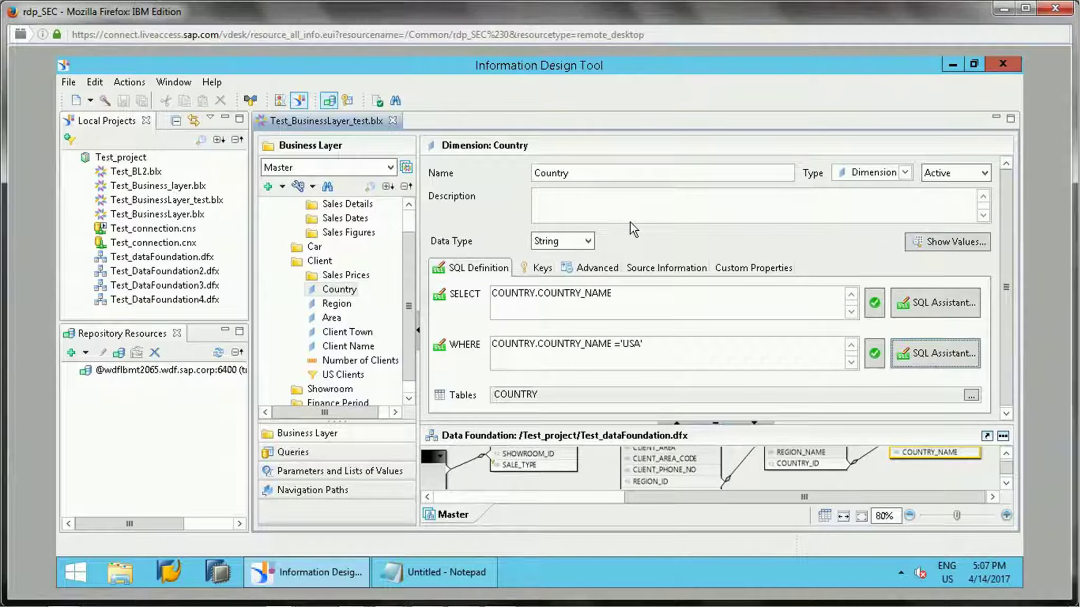
click(945, 242)
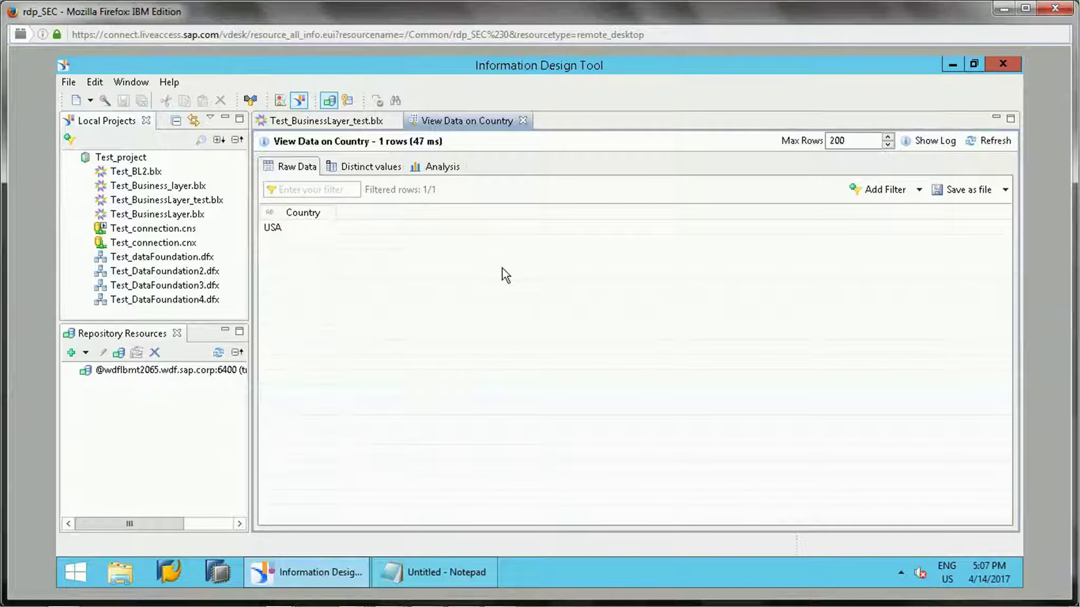
click(522, 121)
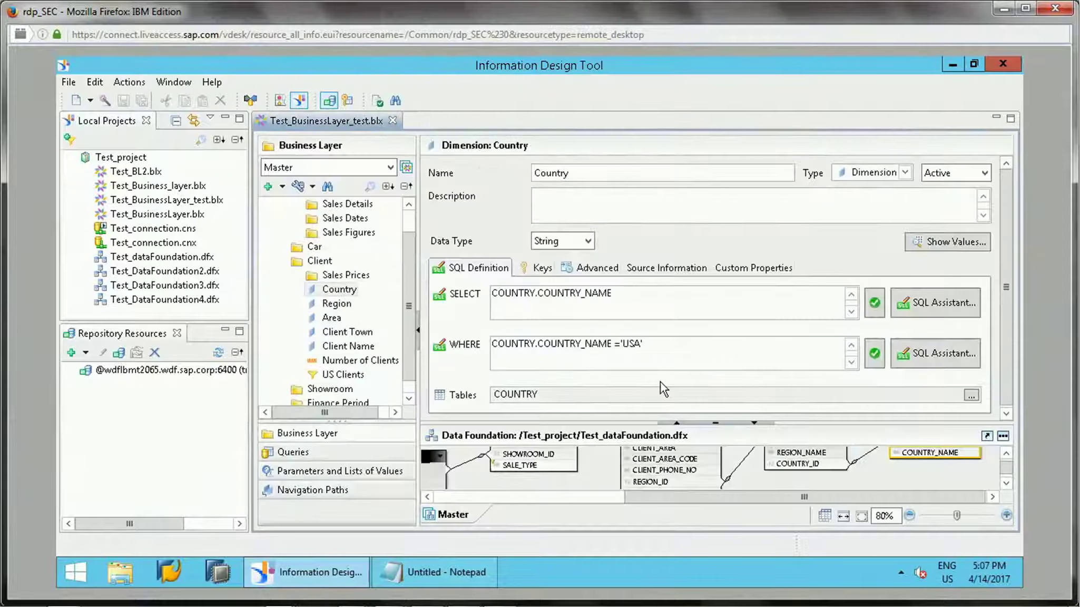
- Delete the WHERE expression and preview the unfiltered Country values
click(661, 346)
key(ctrl+a)
key(ctrl+c)
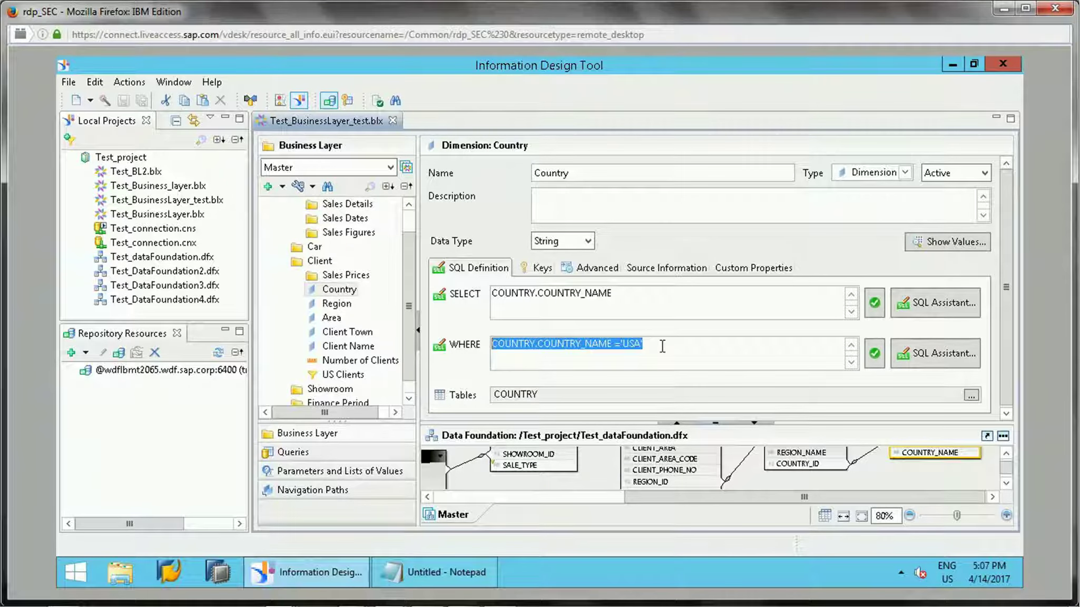
key(Delete)
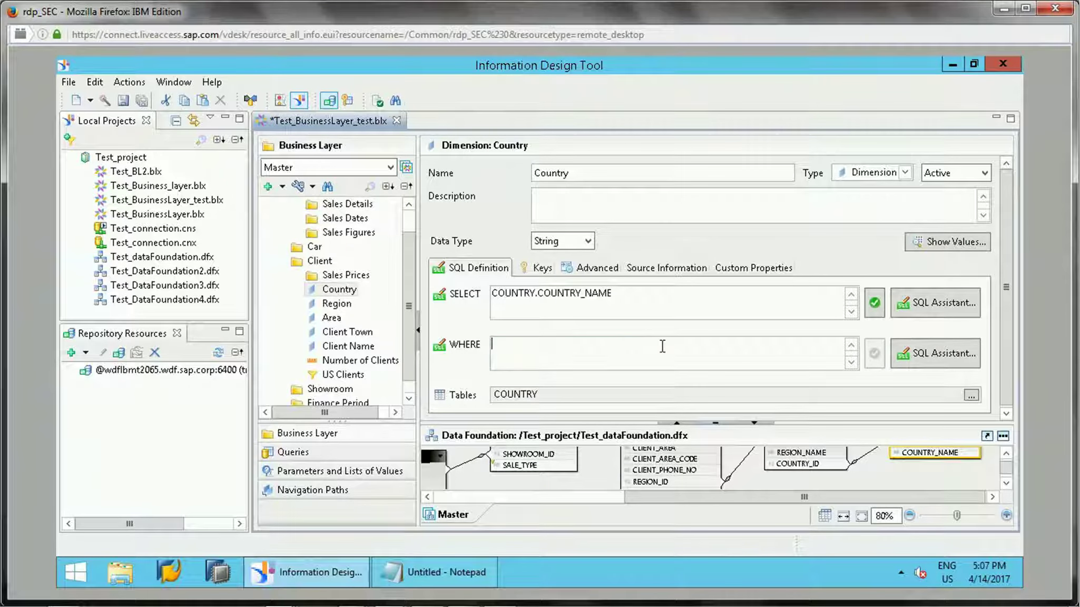
click(937, 248)
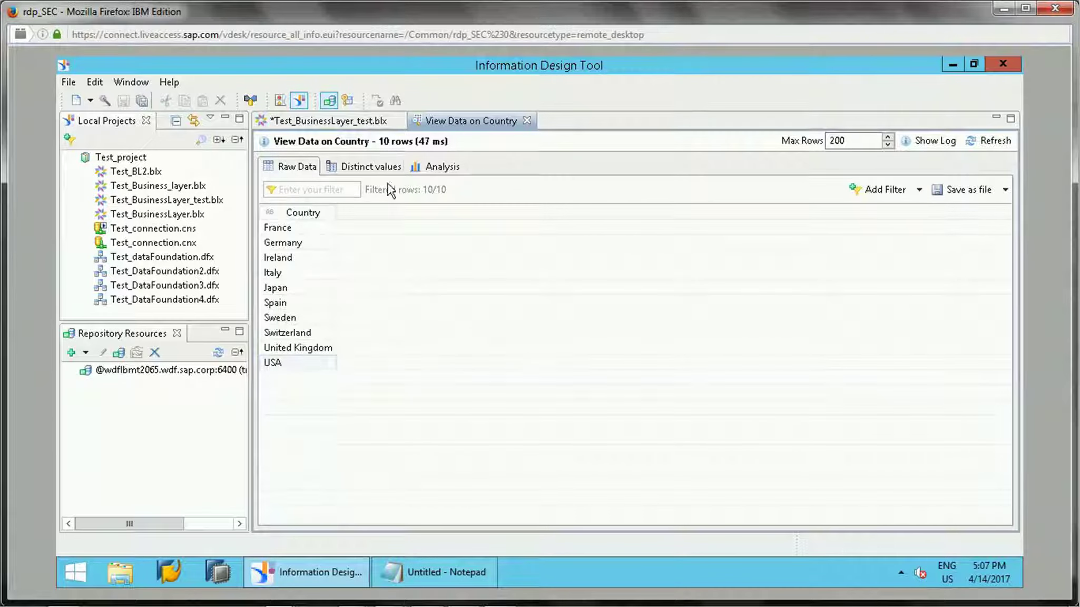
click(527, 120)
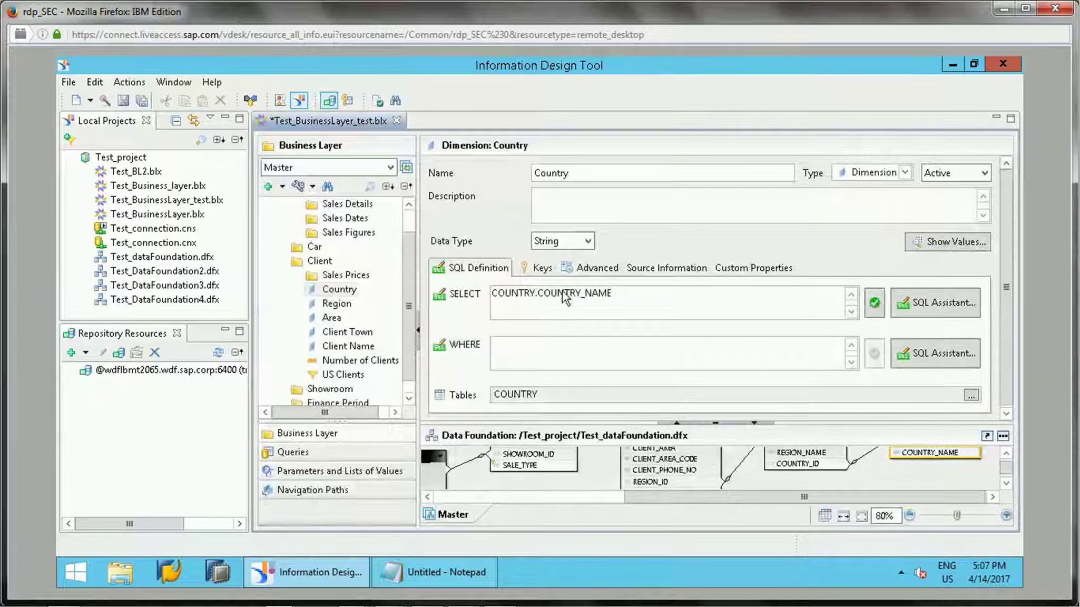
- Paste back COUNTRY.COUNTRY_NAME ='USA' and save the business layer again
click(583, 351)
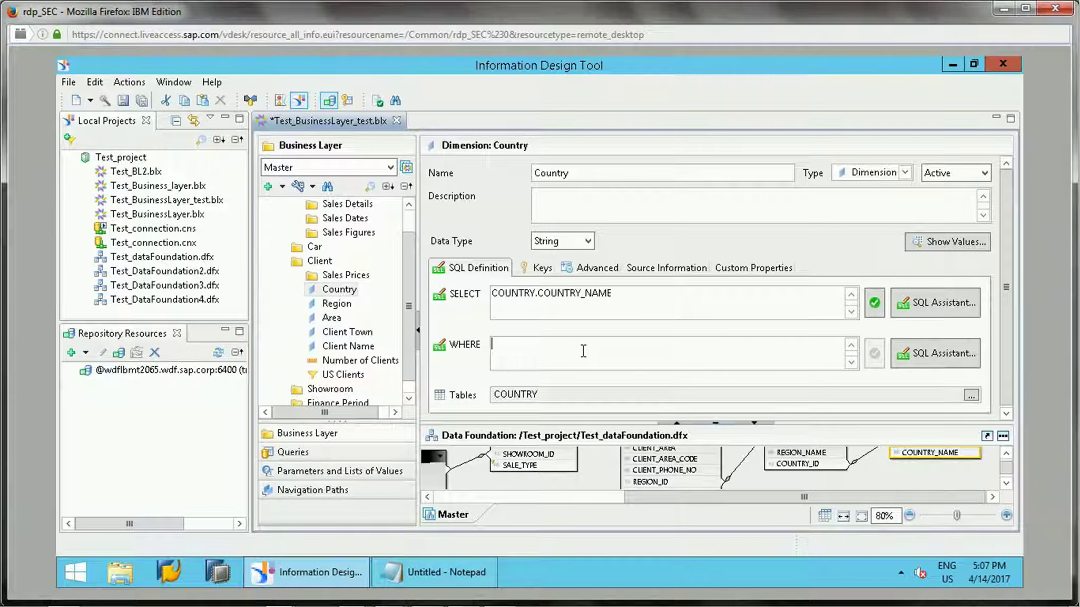
key(ctrl+v)
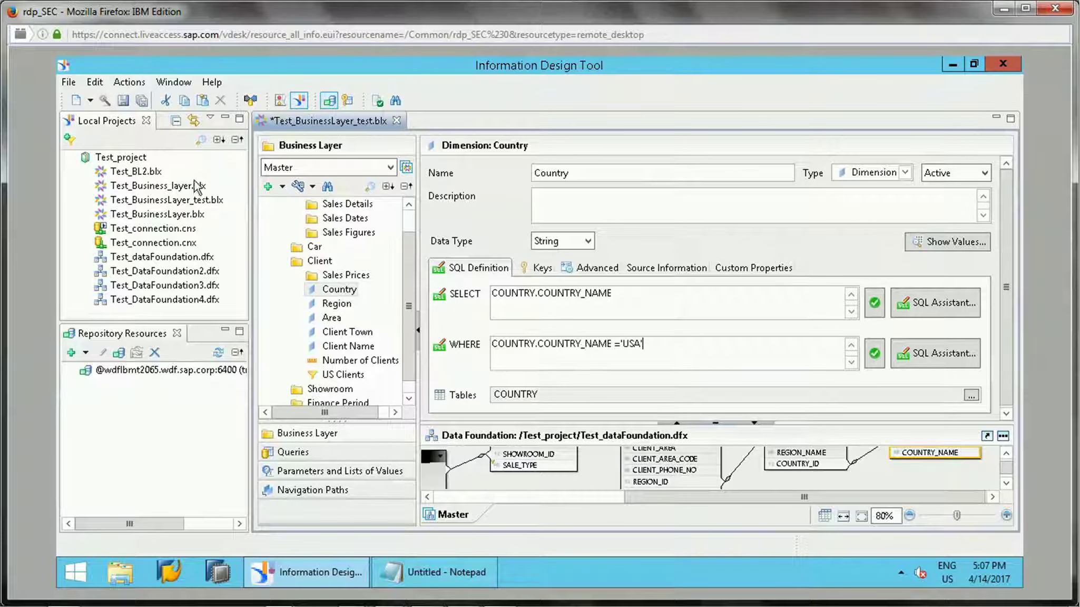
click(120, 100)
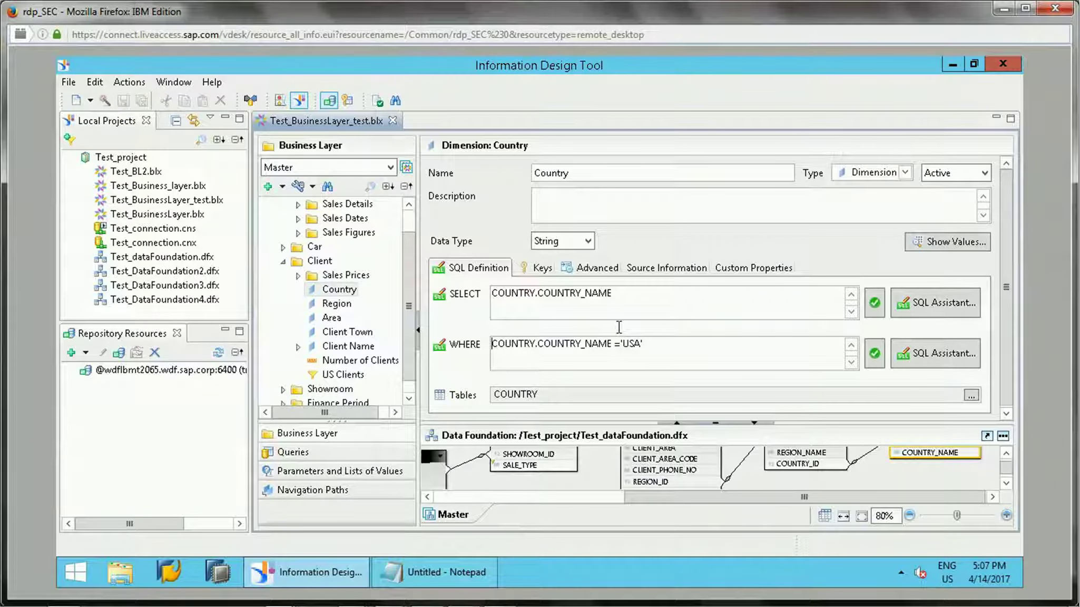
drag(642, 345, 519, 345)
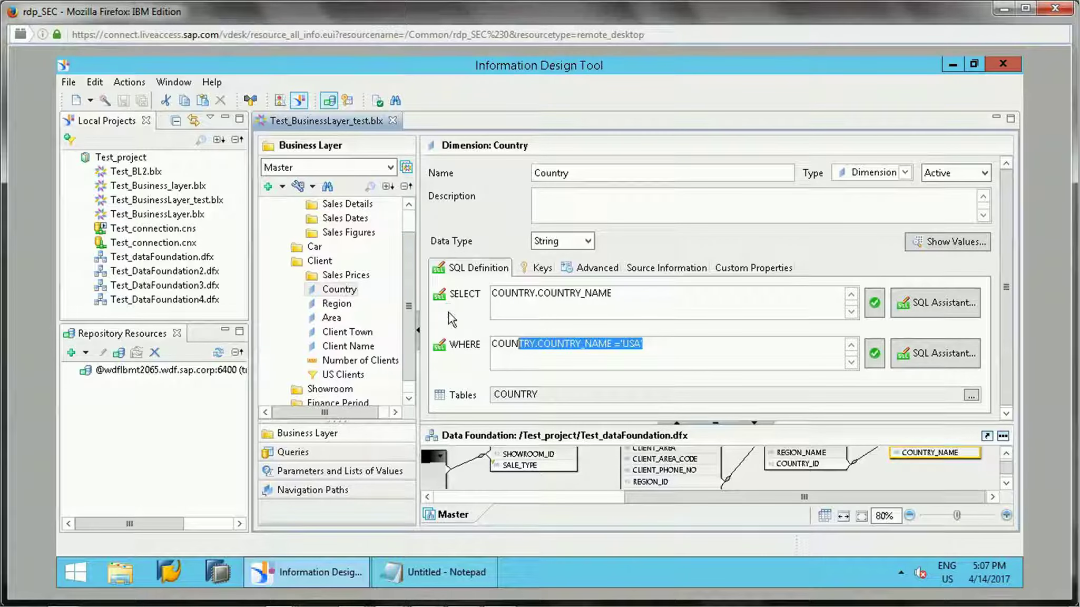
- Expand Sales Details, Sales Dates and Sales Figures, then open Sales Revenue's SUM SELECT SQL
scroll(401, 237, up, 1)
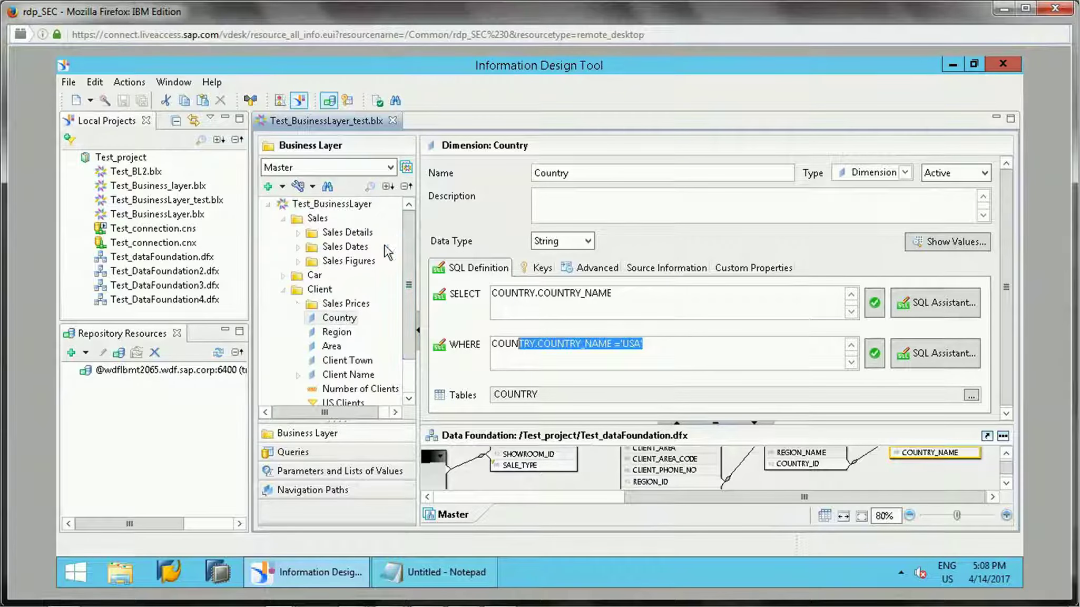
click(299, 233)
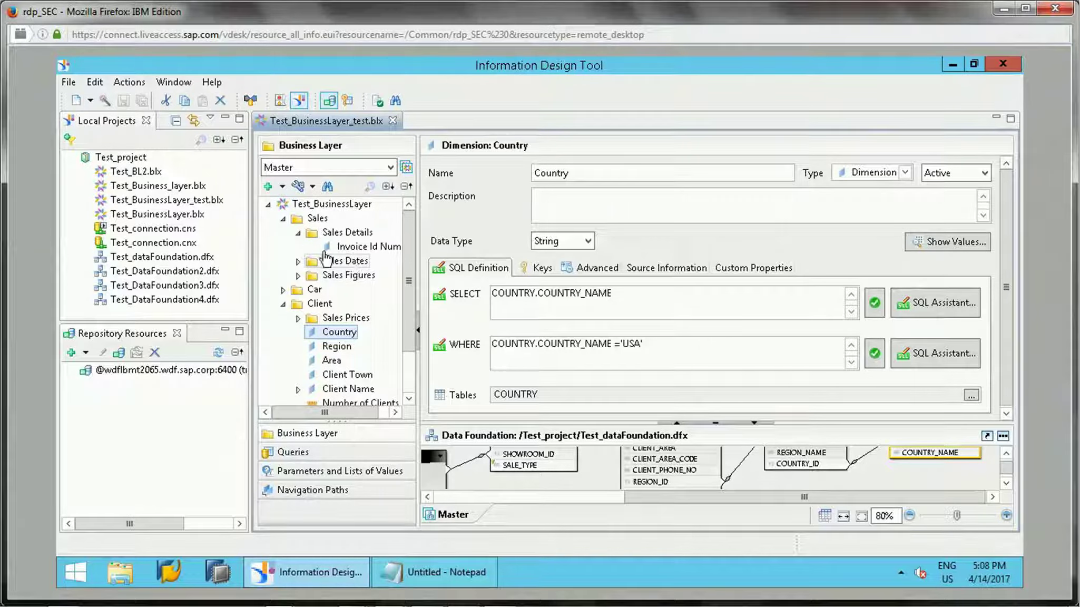
click(298, 260)
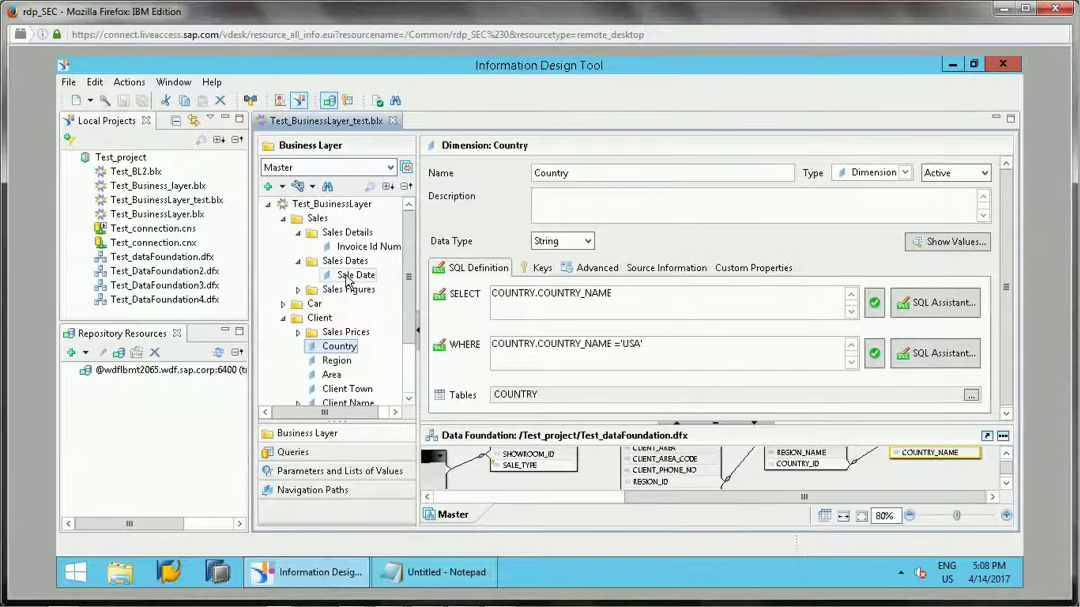
click(298, 290)
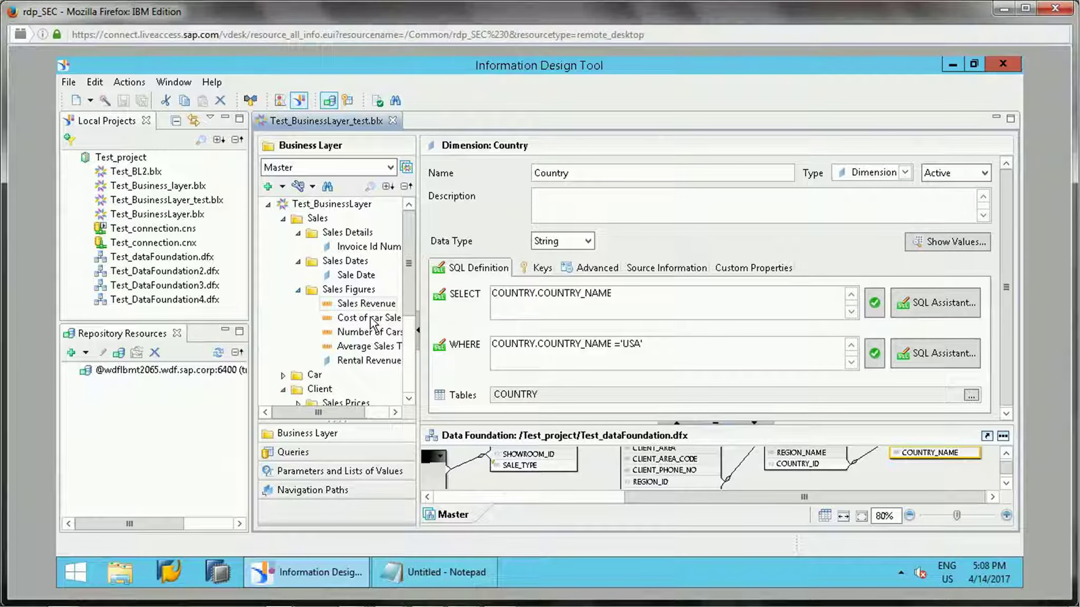
click(366, 305)
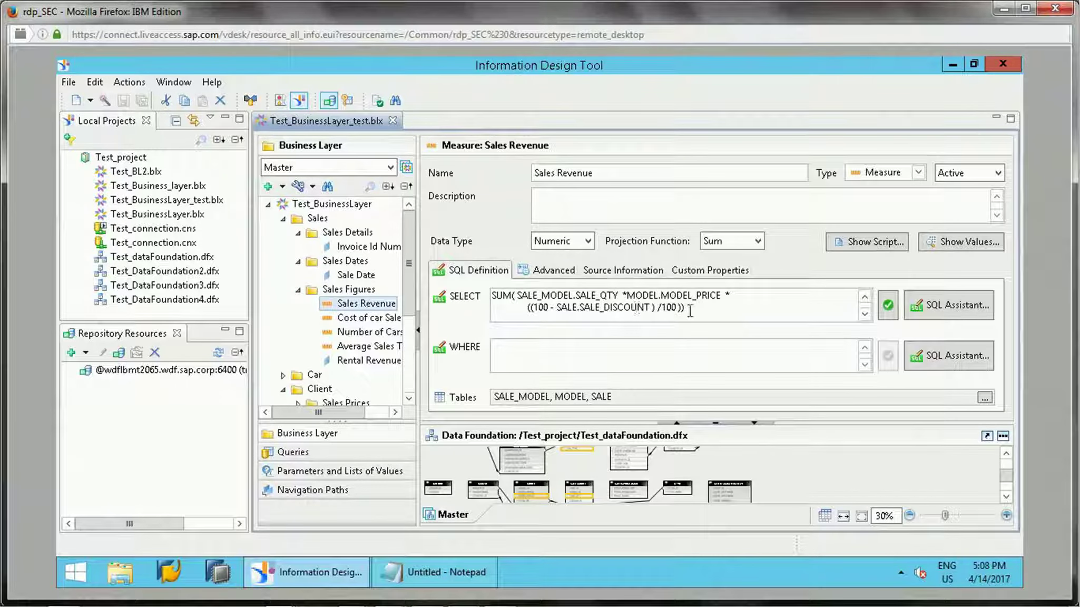
click(578, 307)
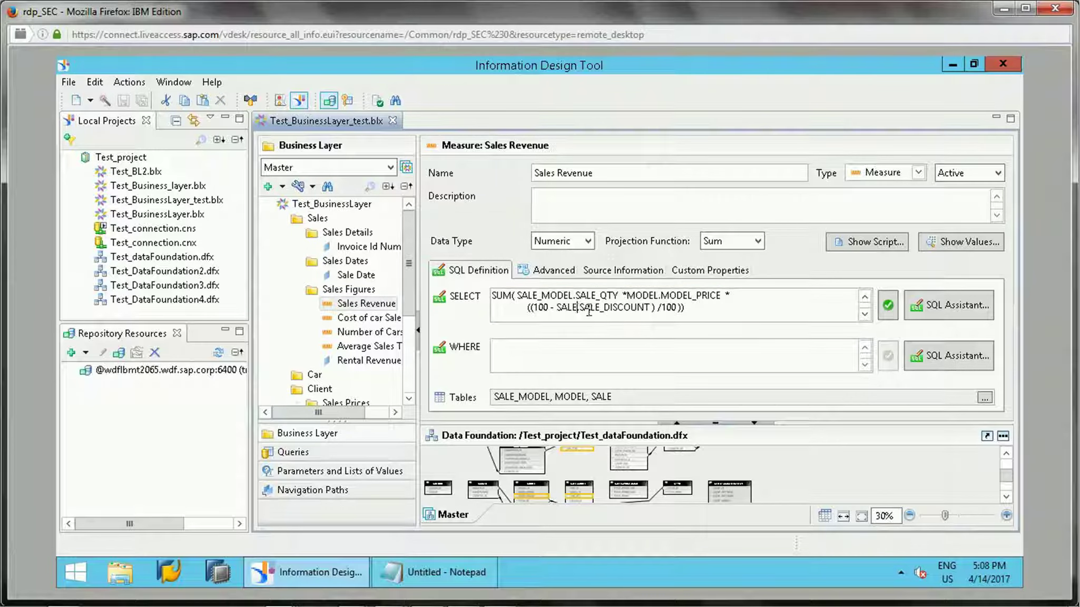
drag(688, 306, 518, 307)
click(519, 307)
drag(688, 309, 452, 295)
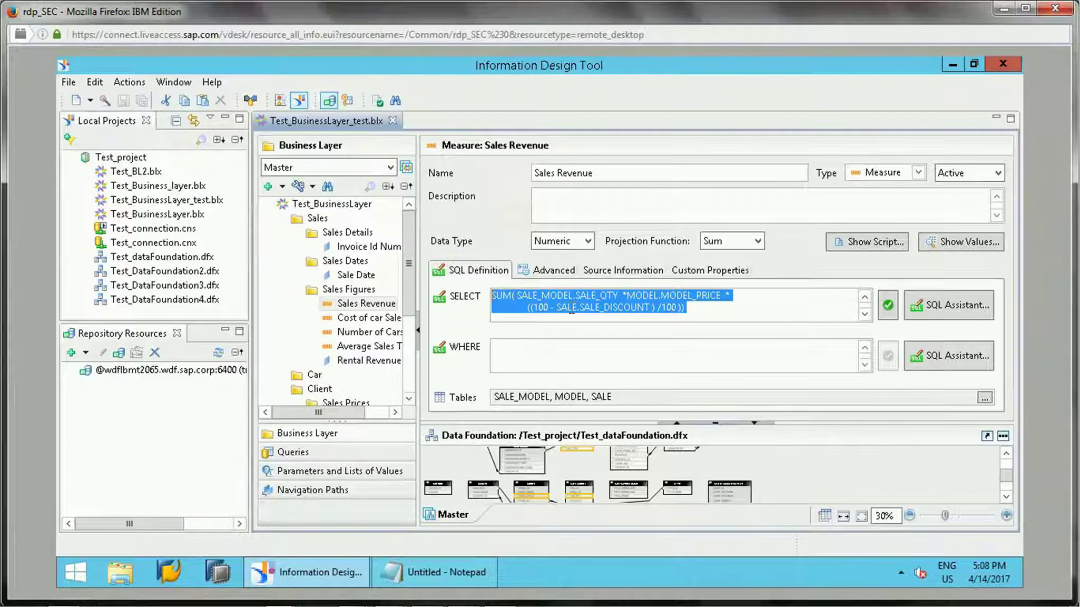
drag(706, 311, 504, 297)
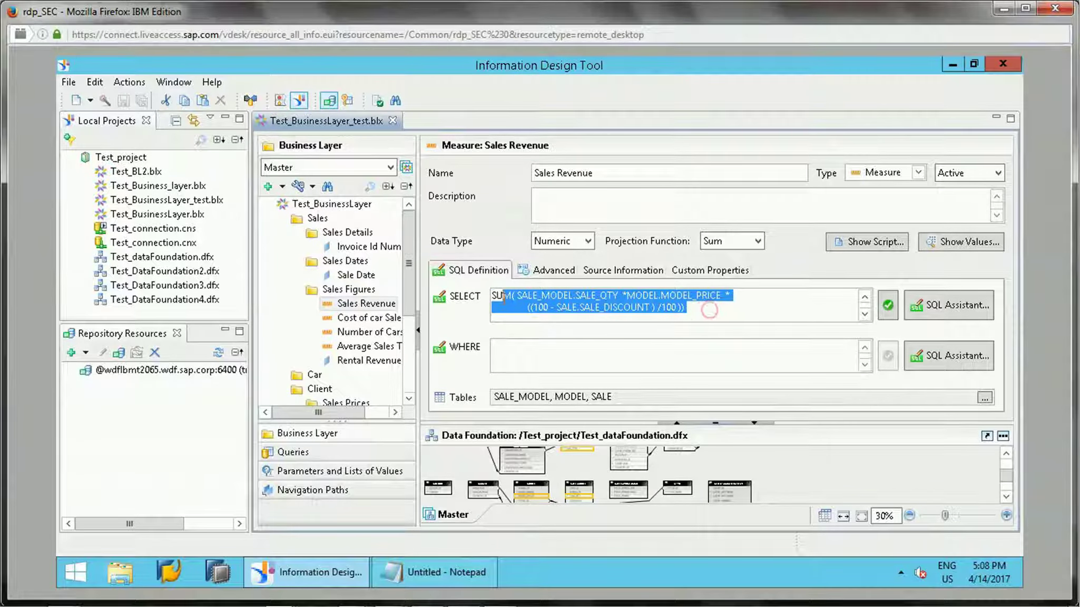
click(504, 297)
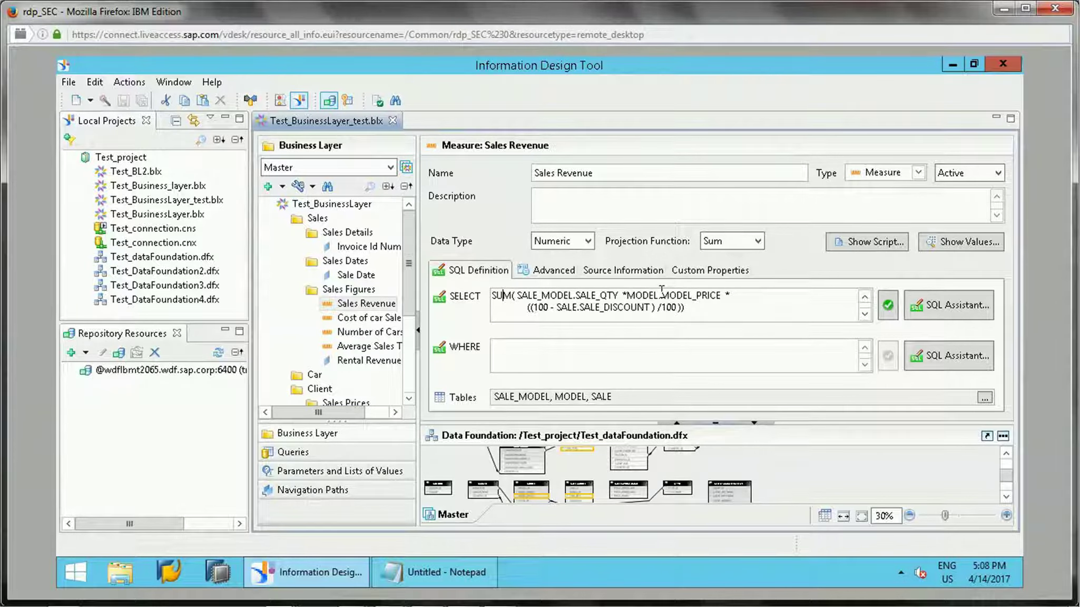
- Copy the 2003 CASE expression from Notepad
click(472, 577)
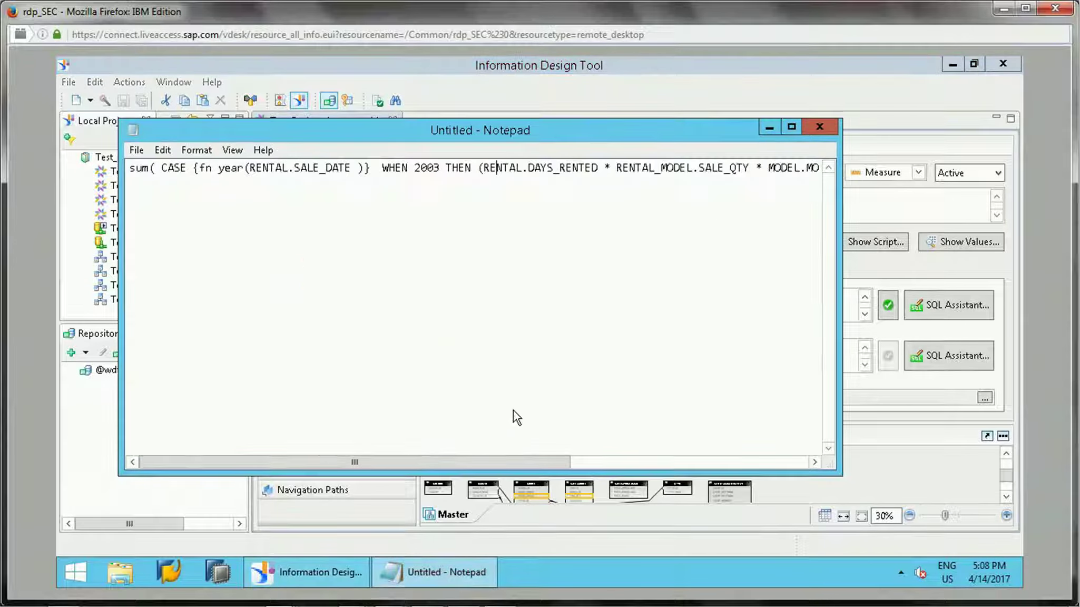
click(437, 169)
key(End)
key(shift+Home)
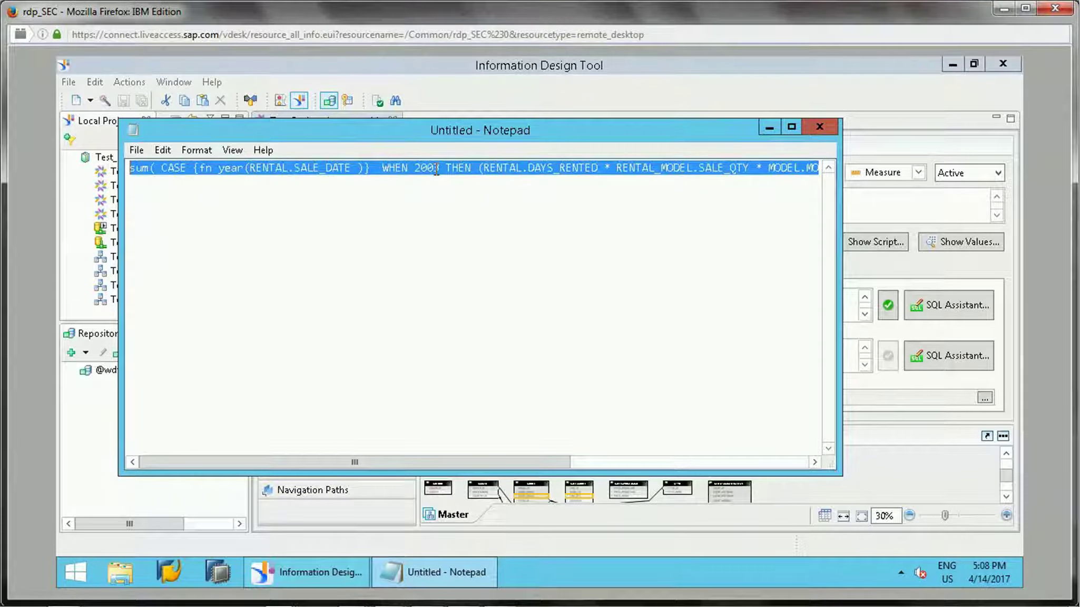
click(769, 128)
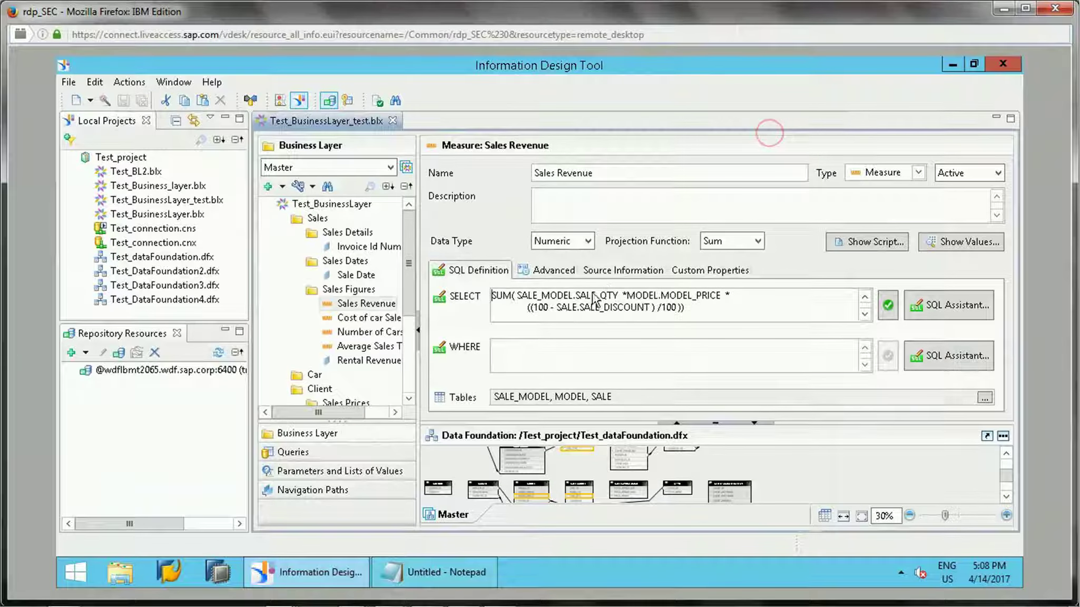
- Replace the Sales Revenue SELECT SQL with the pasted CASE expression
drag(713, 307, 458, 281)
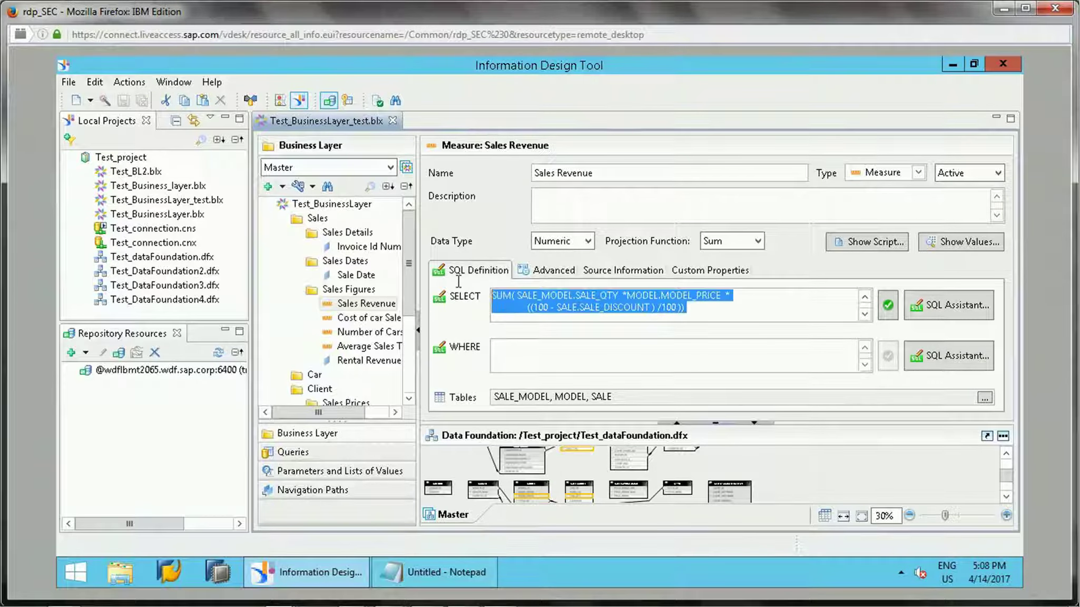
key(ctrl+v)
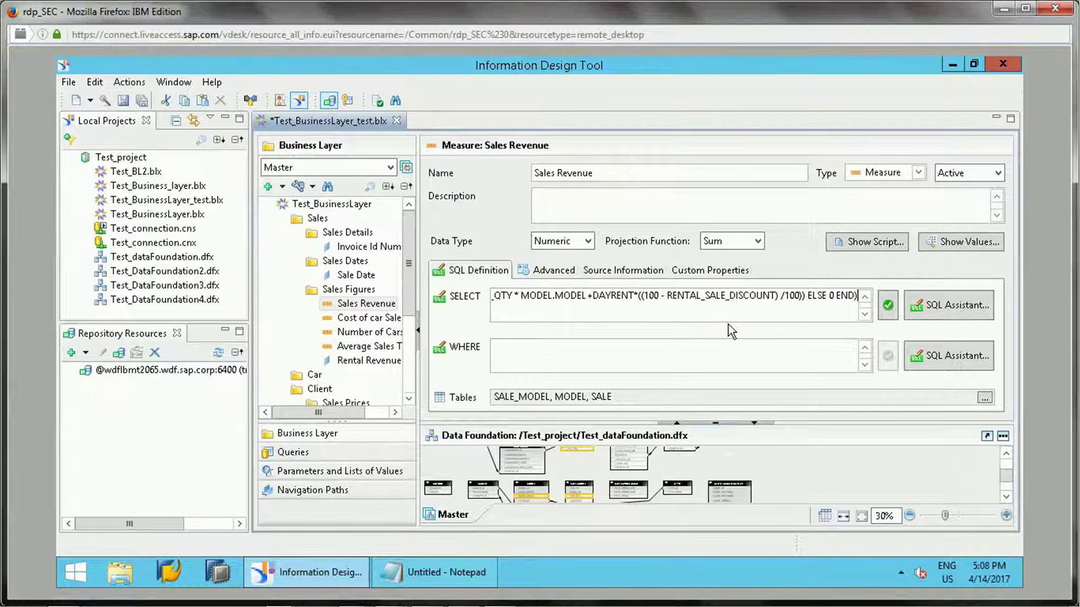
click(788, 296)
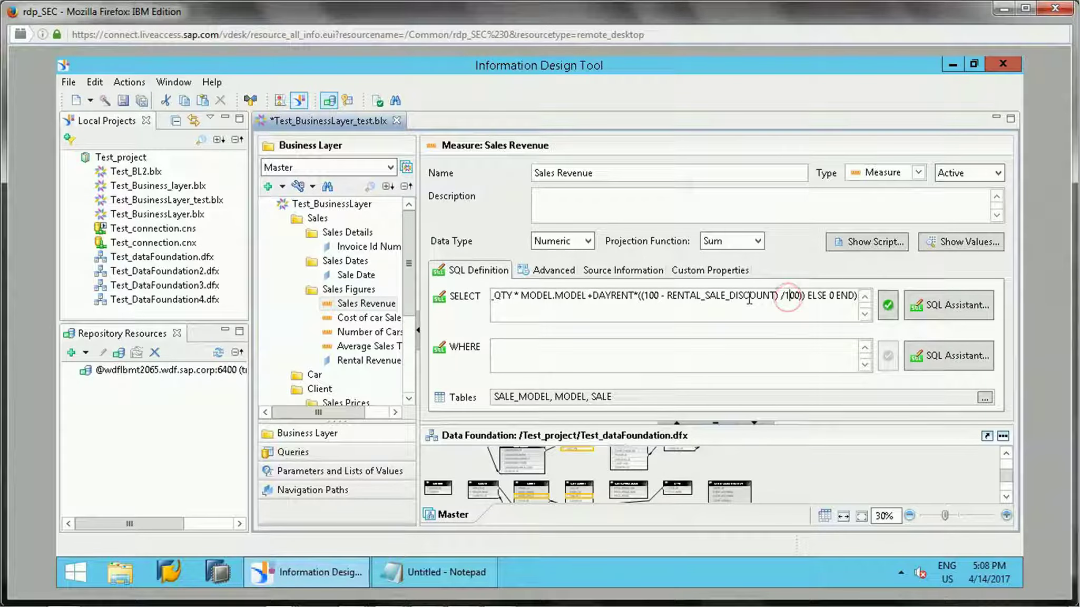
key(Left)
key(Left)
key(Left)
key(Left)
key(Left)
key(Left)
key(Left)
key(Left)
key(Left)
key(Left)
key(Left)
key(Left)
key(Home)
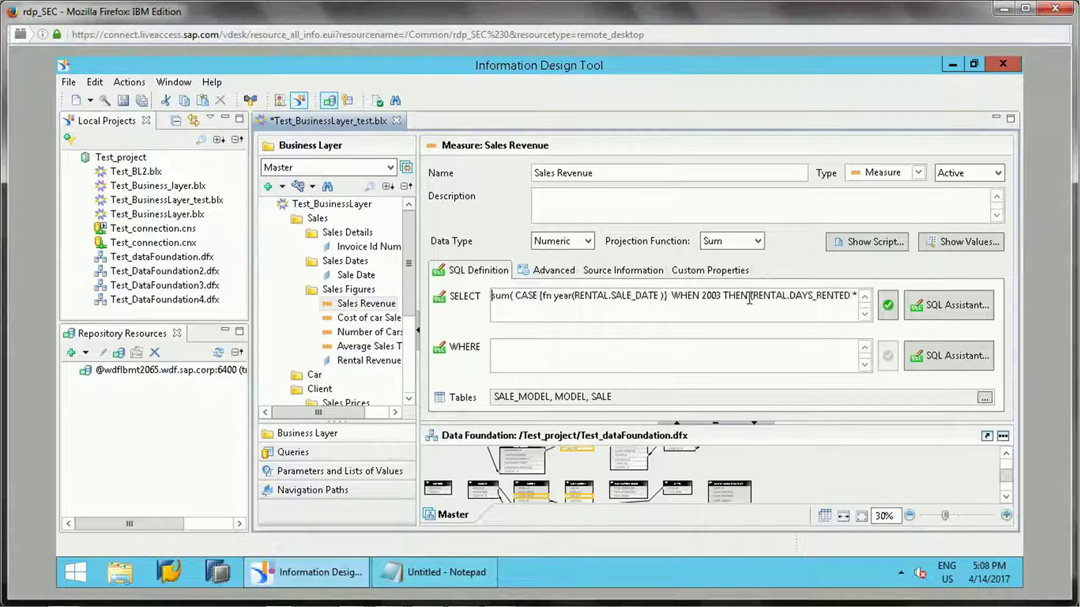
key(Right)
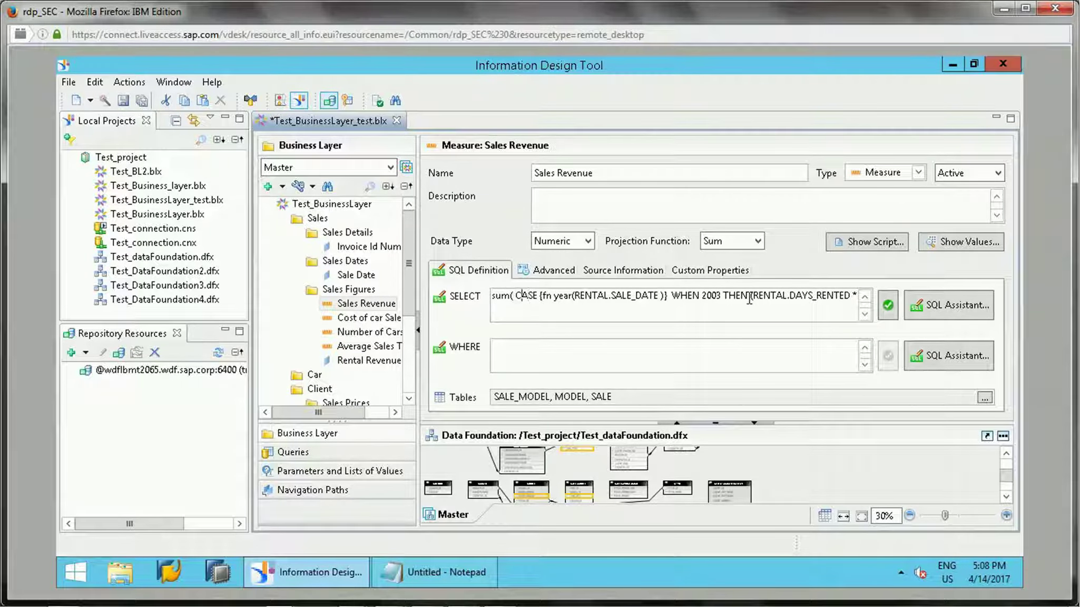
key(shift+Right)
key(shift+Right)
key(shift+Right)
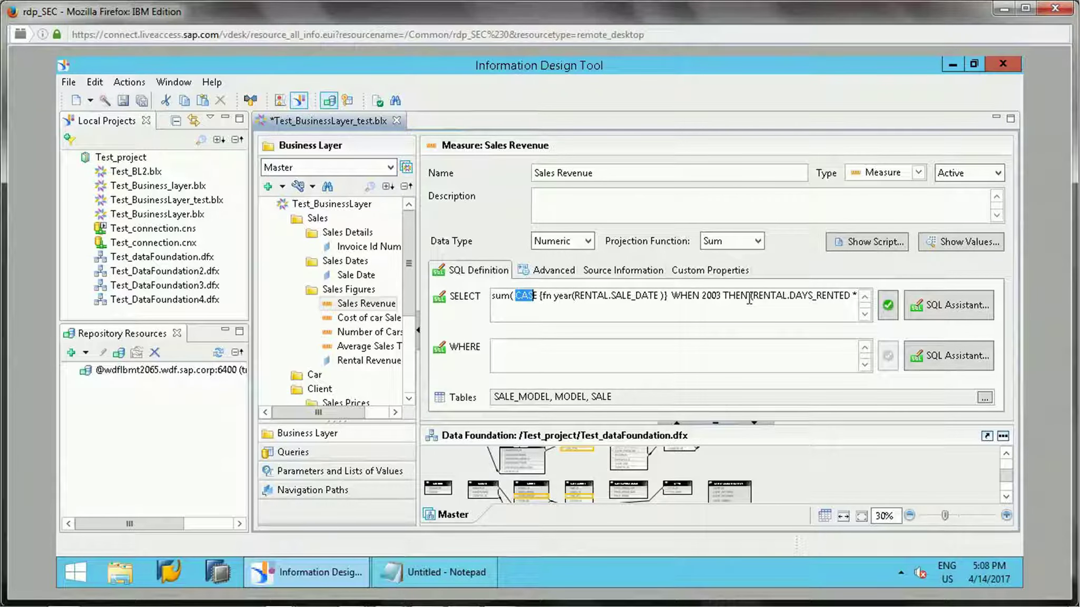
- Add a space after fn and start a new line after THEN in the SELECT expression
key(Right)
key(Right)
key(Right)
key(Right)
key(Right)
key(Right)
key(Right)
key(Right)
key(Right)
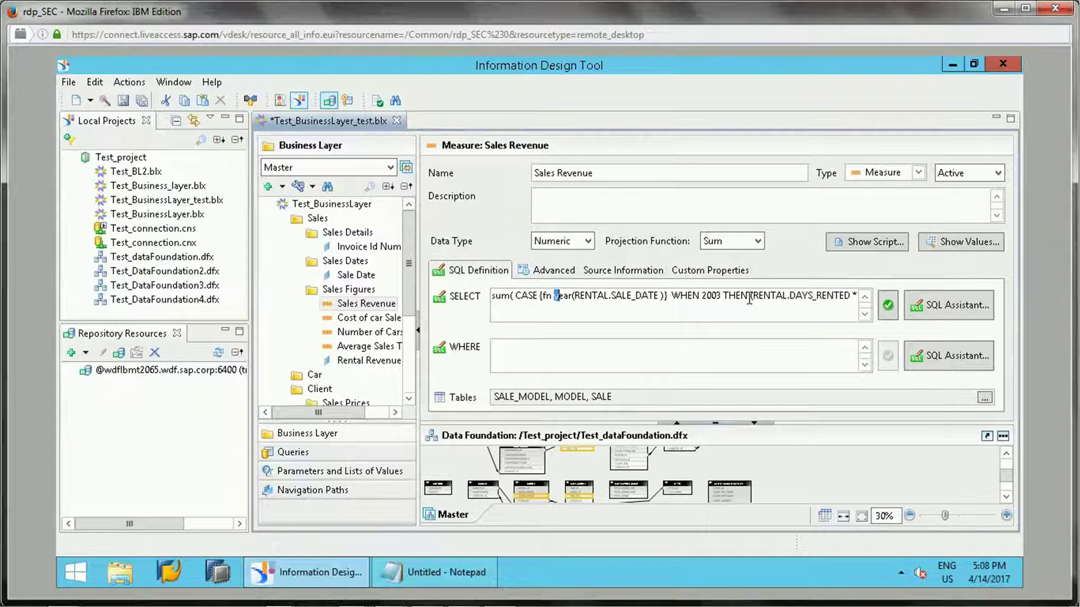
key(Right)
key(Right)
key(Right)
key(Right)
key(Right)
key(Right)
key(Right)
key(Right)
key(Right)
key(Right)
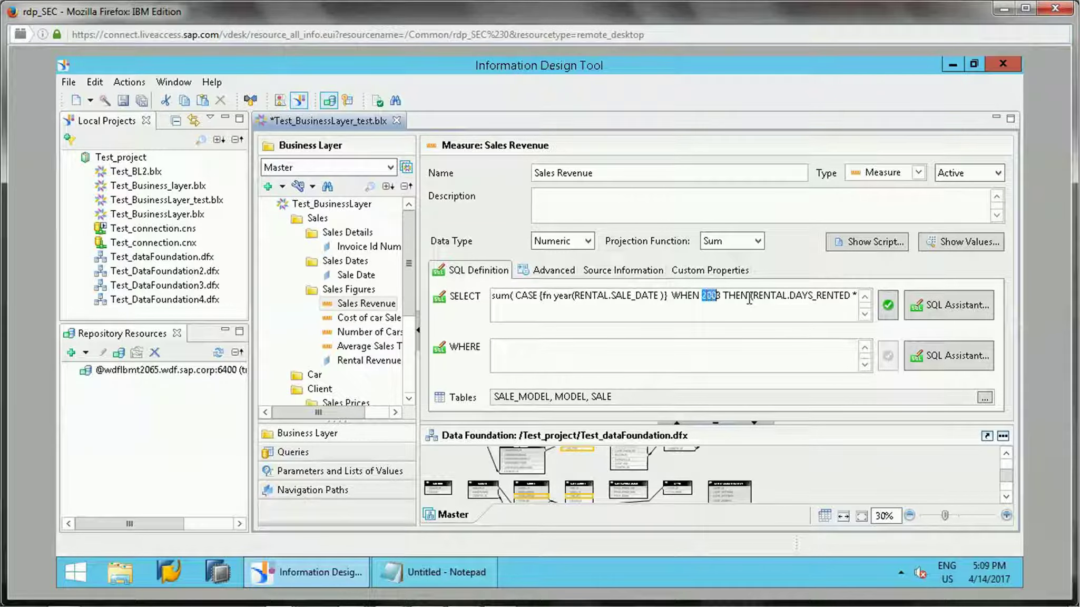
key(Right)
key(Right)
key(Right)
key(Right)
key(Right)
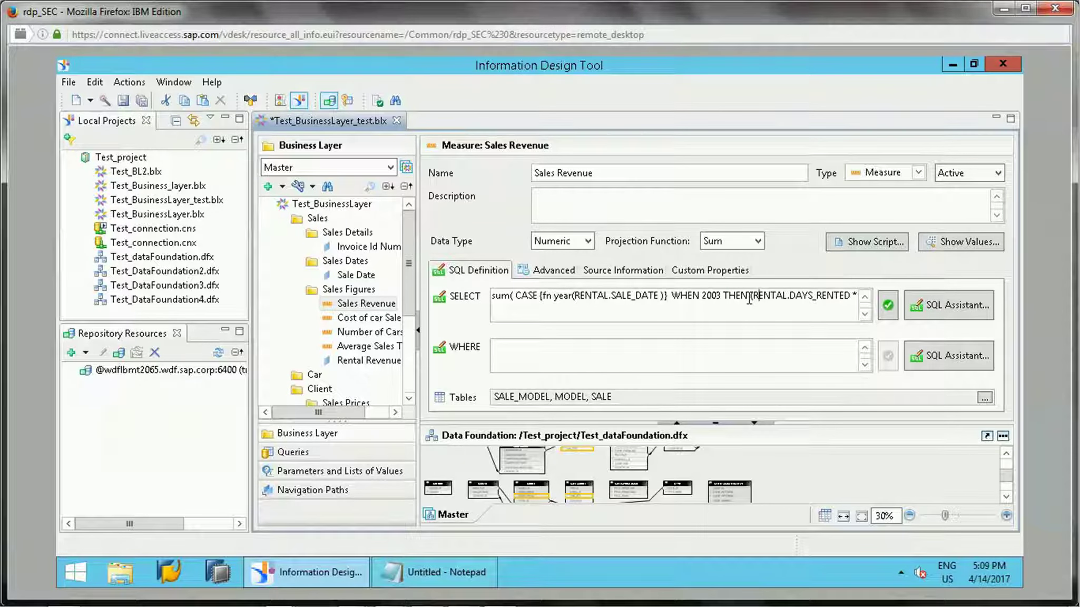
key(Return)
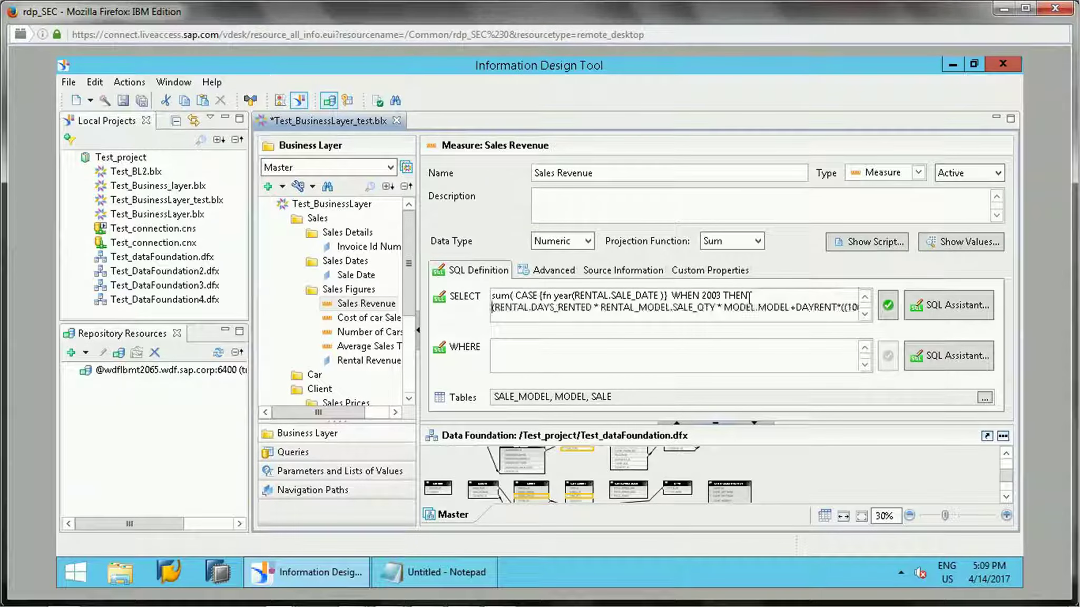
- Move ELSE 0 END) onto its own line after the revenue calculation
key(shift+Right)
key(shift+Right)
key(shift+Right)
key(shift+Right)
key(shift+Right)
key(shift+Right)
key(shift+Right)
key(shift+Right)
key(shift+Right)
key(shift+Right)
key(shift+Right)
key(shift+Right)
key(shift+Right)
key(shift+Right)
key(shift+Right)
key(shift+Right)
key(shift+Right)
key(shift+Right)
key(shift+Right)
key(shift+Right)
key(shift+Right)
key(shift+Right)
key(shift+Right)
key(shift+Right)
key(shift+Right)
key(shift+Right)
key(shift+Right)
key(shift+Right)
key(shift+Right)
key(shift+Right)
key(shift+Right)
key(shift+Right)
key(shift+Right)
key(shift+Right)
key(shift+Right)
key(shift+Right)
key(shift+Right)
key(shift+Right)
key(shift+Right)
key(shift+Right)
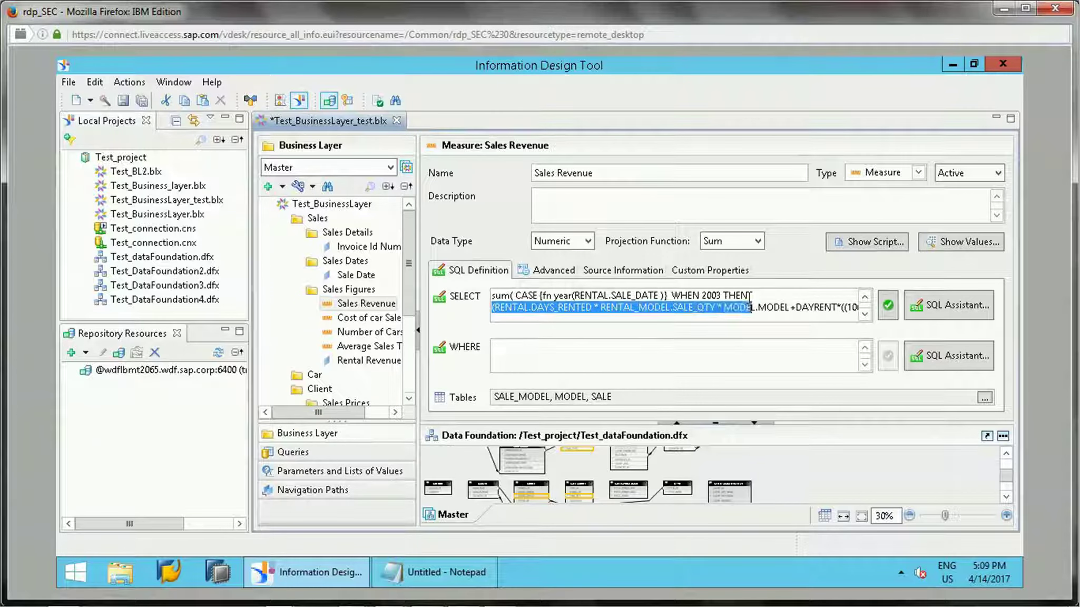
key(shift+Right)
key(shift+Right)
key(shift+Right)
key(shift+Right)
key(shift+Right)
key(shift+Right)
key(shift+Right)
key(shift+Right)
key(shift+Right)
key(shift+Right)
key(shift+Right)
key(shift+Right)
key(shift+Right)
key(shift+Right)
key(shift+Right)
key(shift+Right)
key(shift+Right)
key(shift+Right)
key(shift+Right)
key(shift+Right)
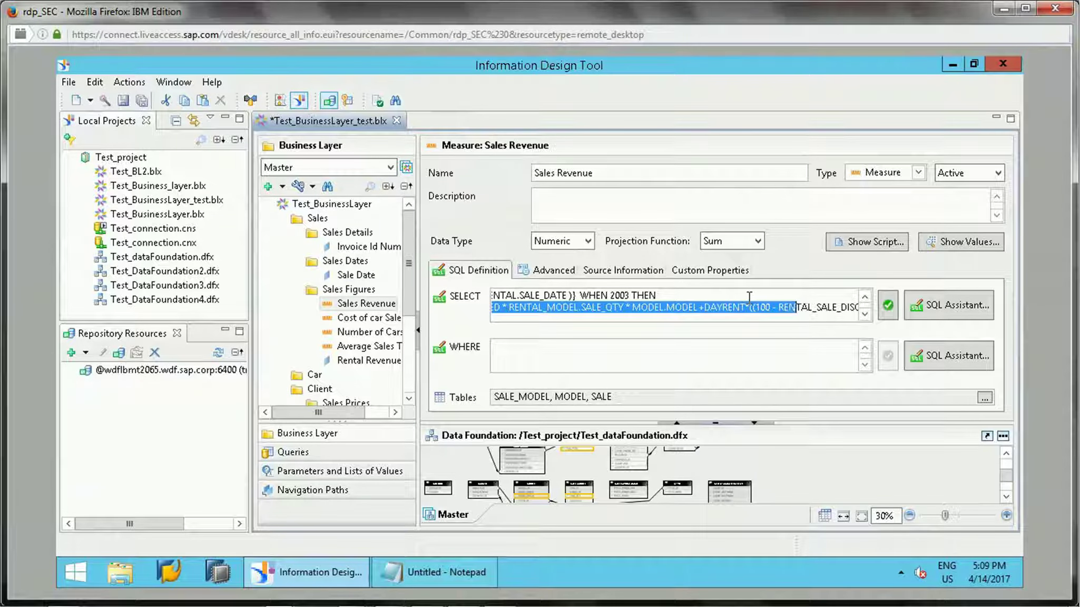
key(shift+Right)
key(shift+Right)
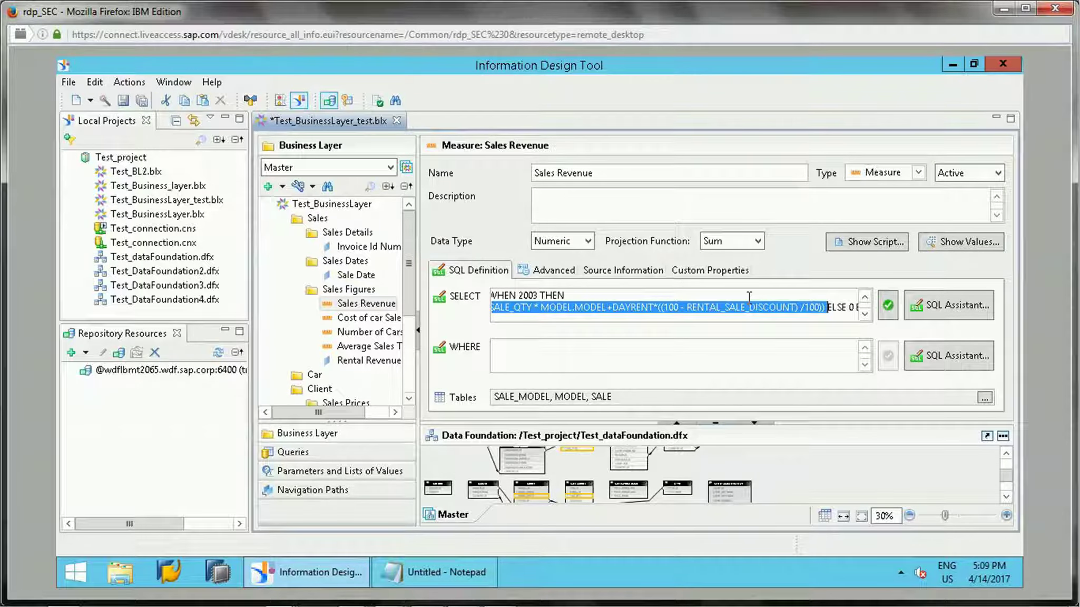
key(Home)
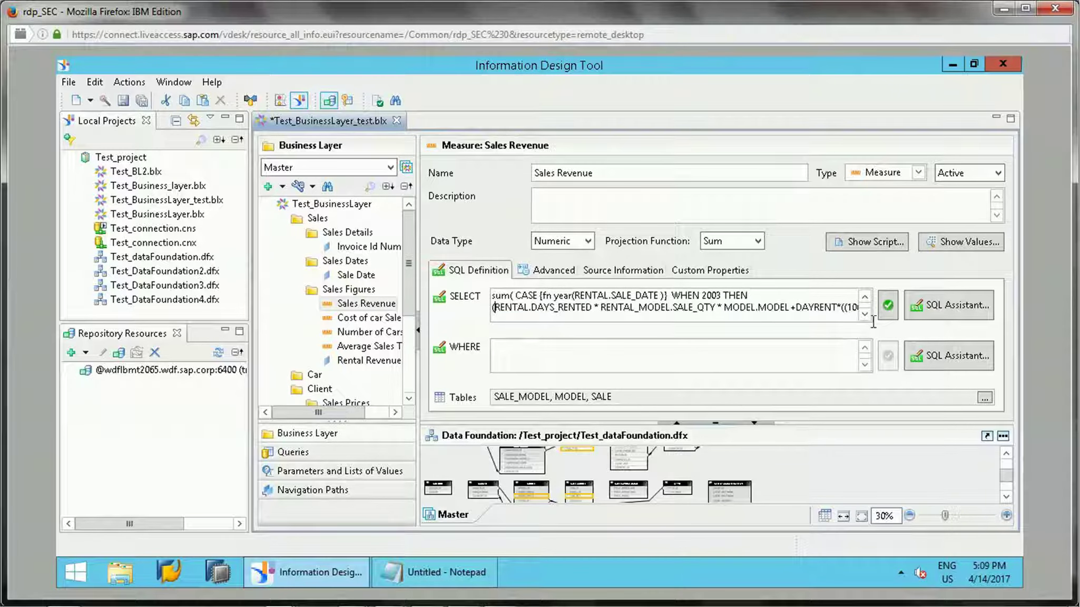
click(851, 309)
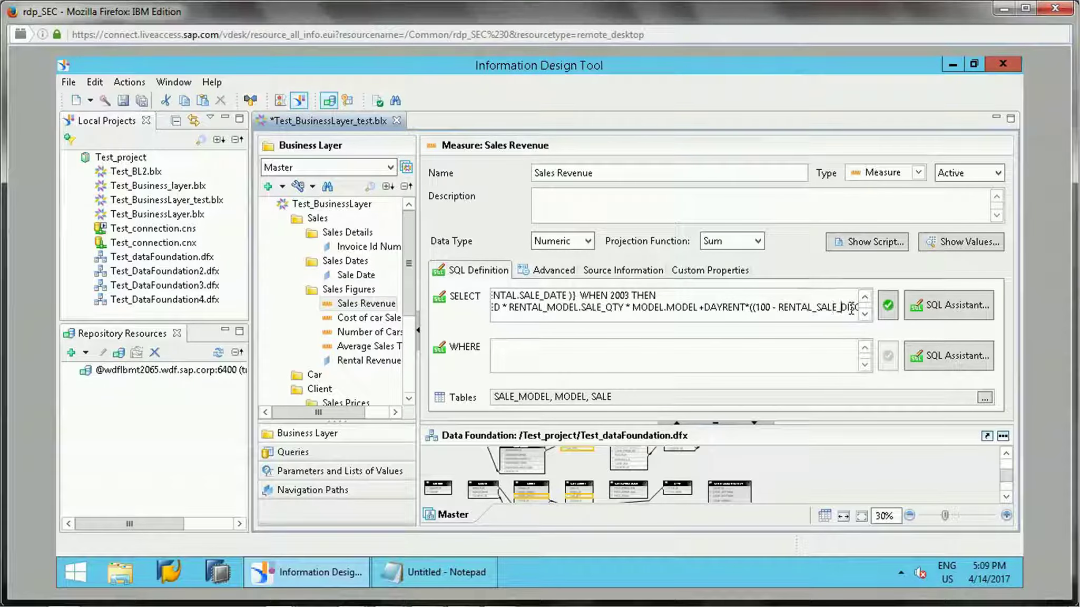
click(851, 308)
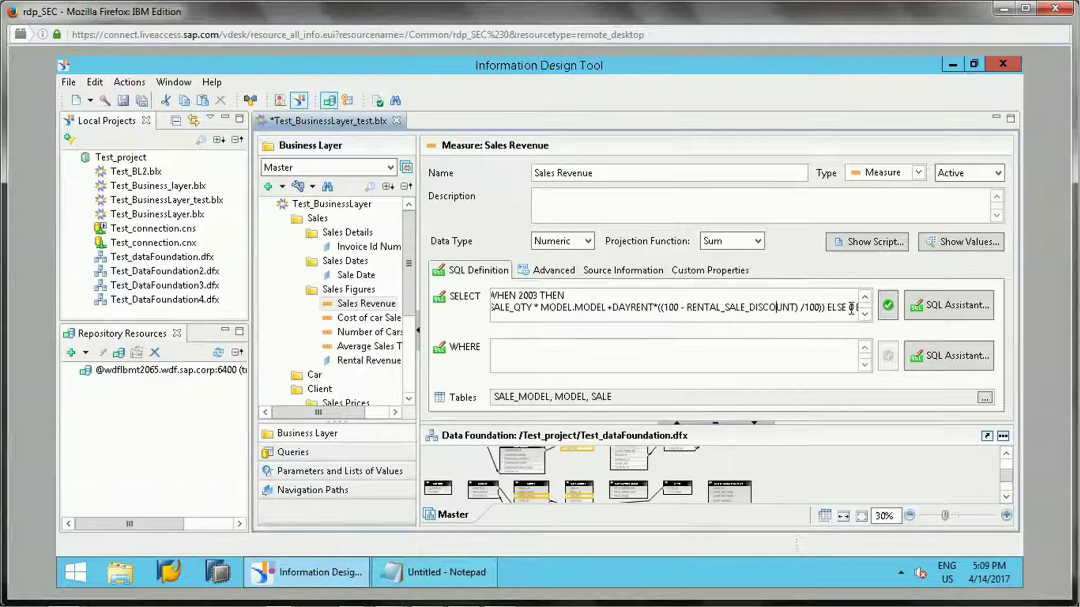
key(Right)
key(Right)
key(Right)
key(Right)
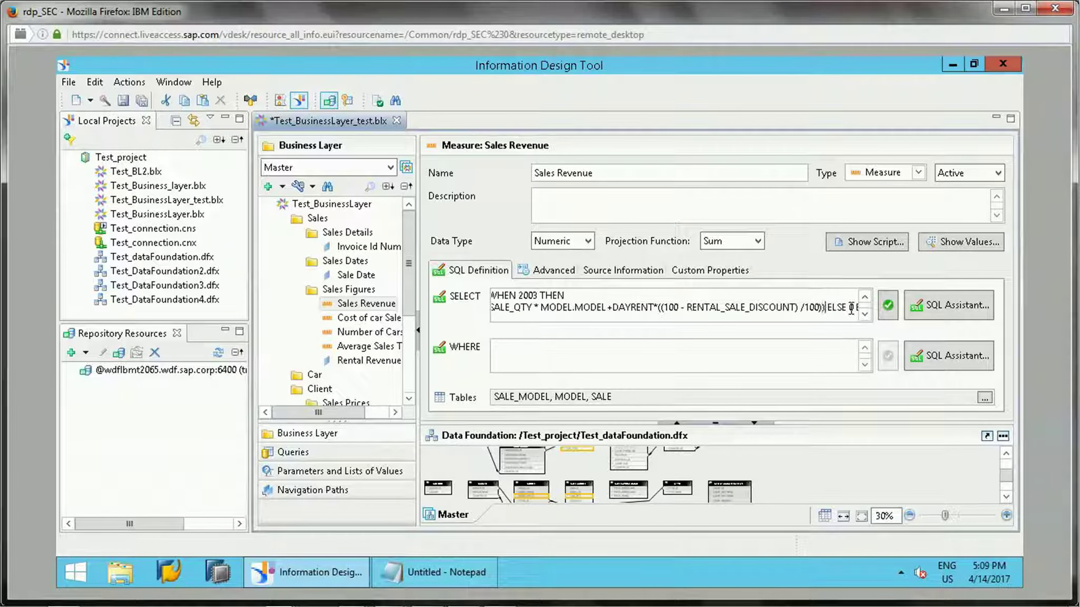
key(Return)
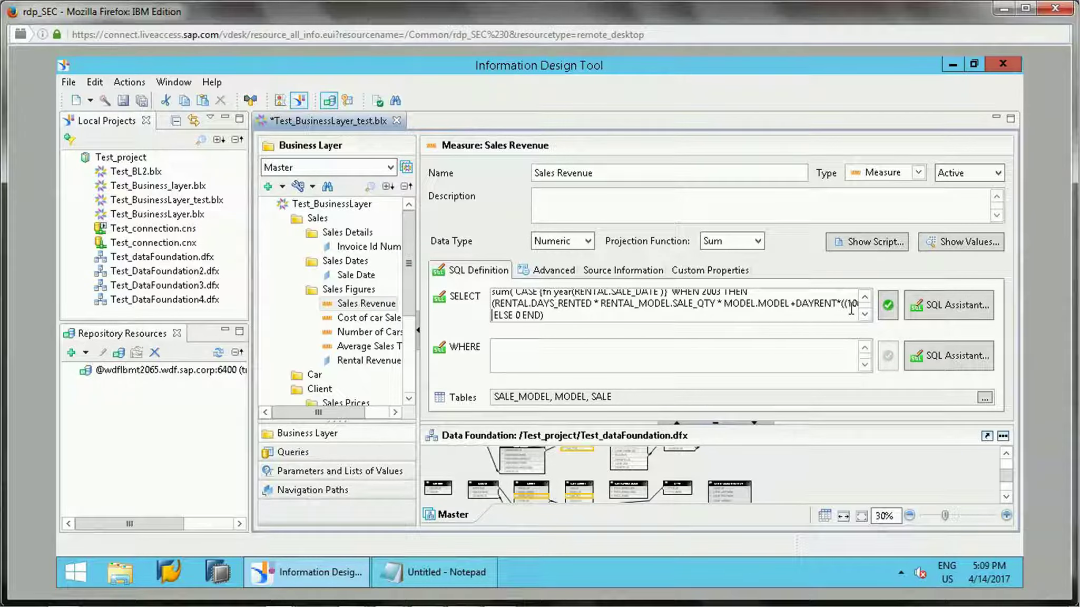
- Indent the ELSE 0 END) line and select the word CASE
key(End)
key(Left)
key(Left)
key(Left)
key(Up)
key(Up)
key(shift+Right)
key(shift+Right)
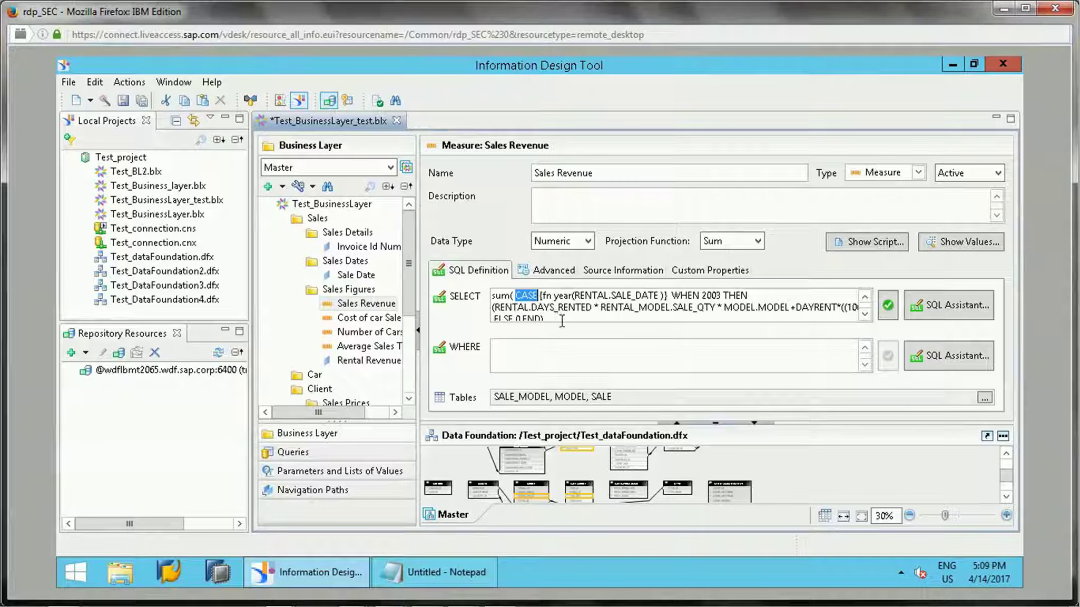
key(ctrl+a)
click(525, 300)
double_click(525, 300)
- In the SQL Expression Editor, filter functions for 'Case' and insert the Case template
click(931, 310)
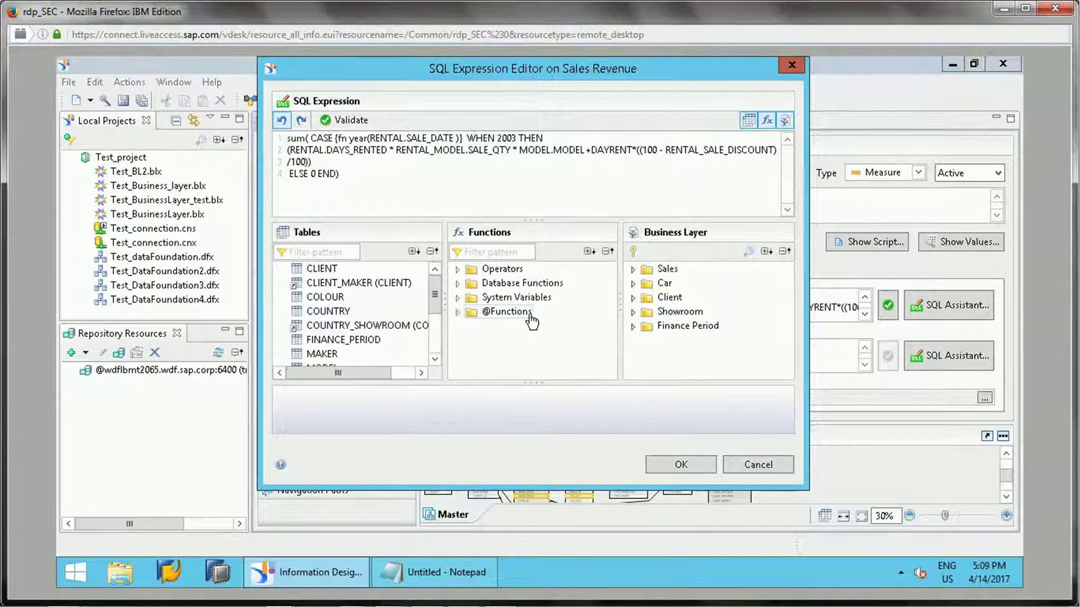
click(458, 283)
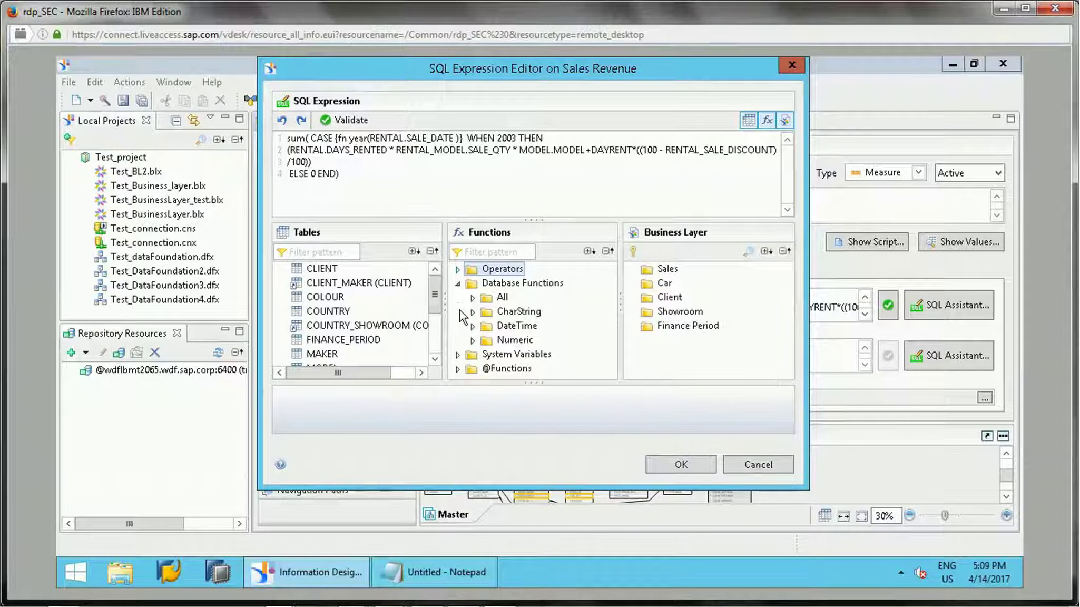
click(508, 251)
text(Ca)
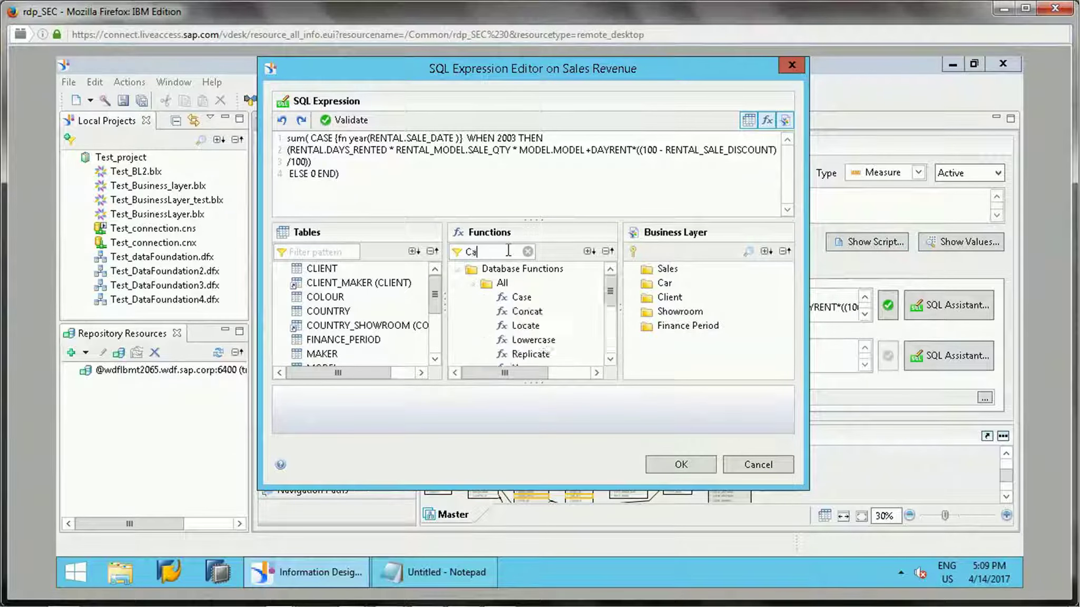
text(se)
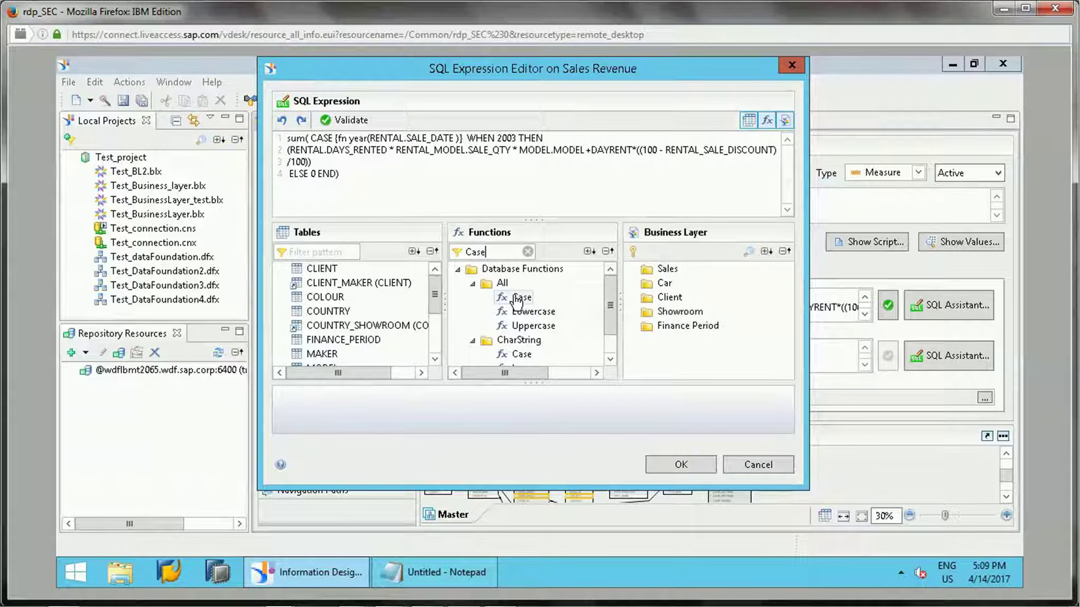
key(Return)
key(Return)
double_click(522, 298)
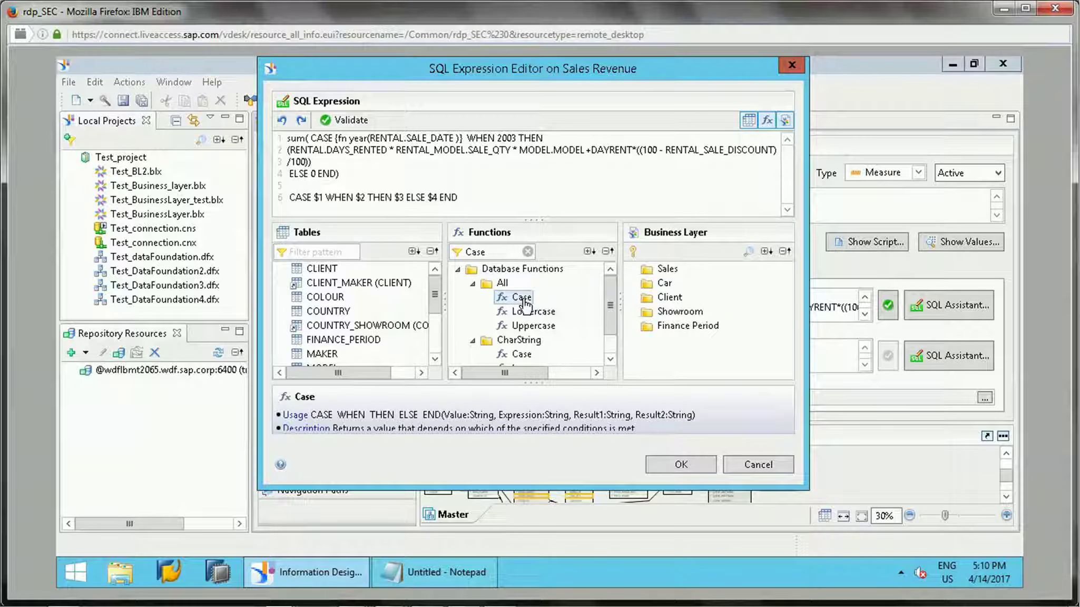
- Delete the inserted Case template and close the editor, keeping the 2003 CASE expression
double_click(317, 198)
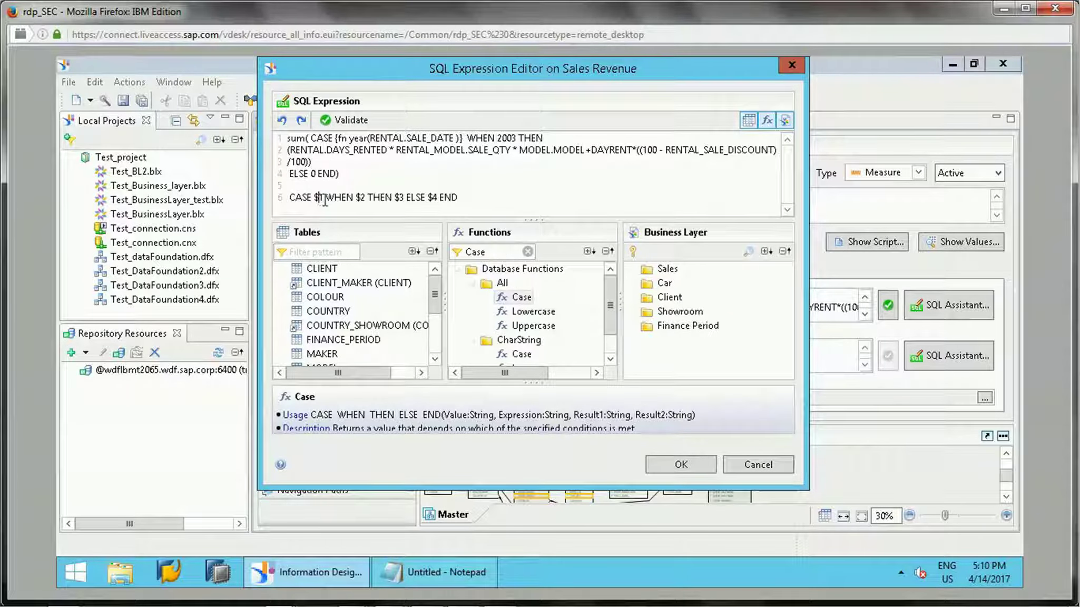
double_click(363, 197)
drag(458, 198, 326, 197)
drag(254, 198, 254, 198)
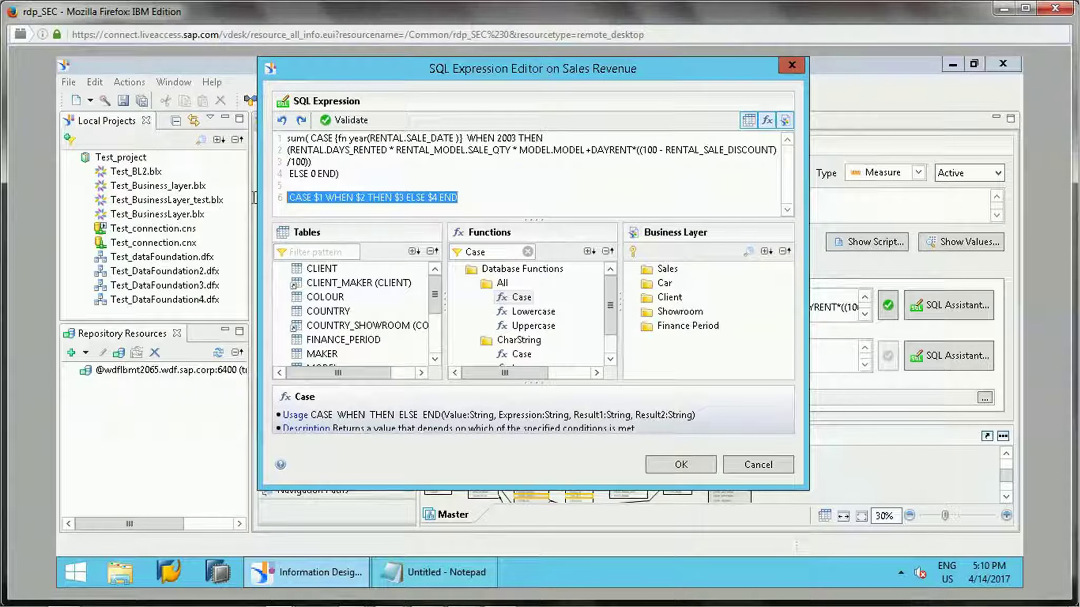
key(Delete)
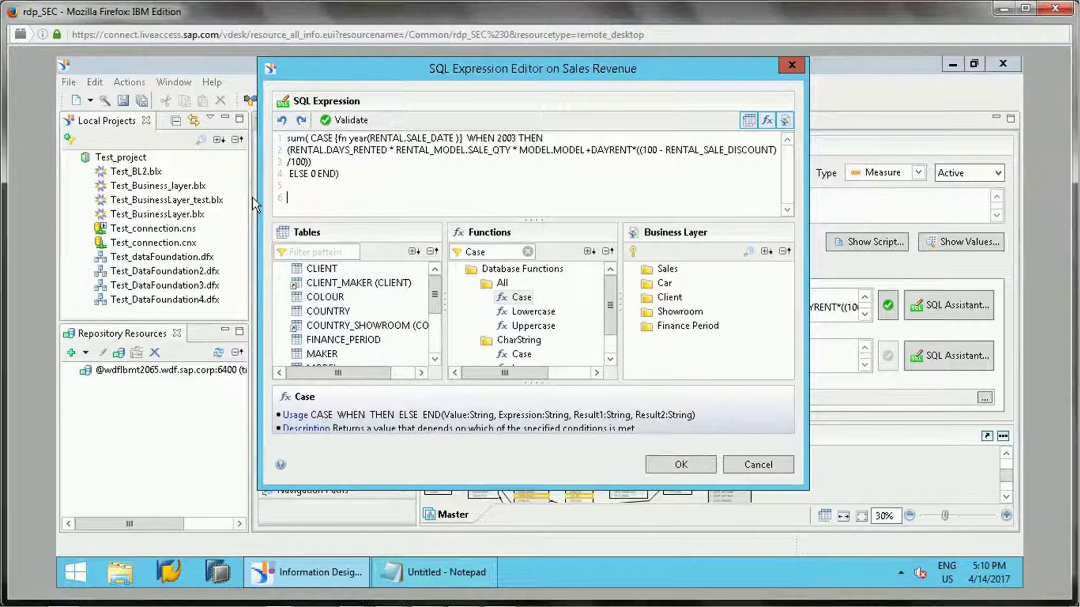
click(795, 70)
click(671, 310)
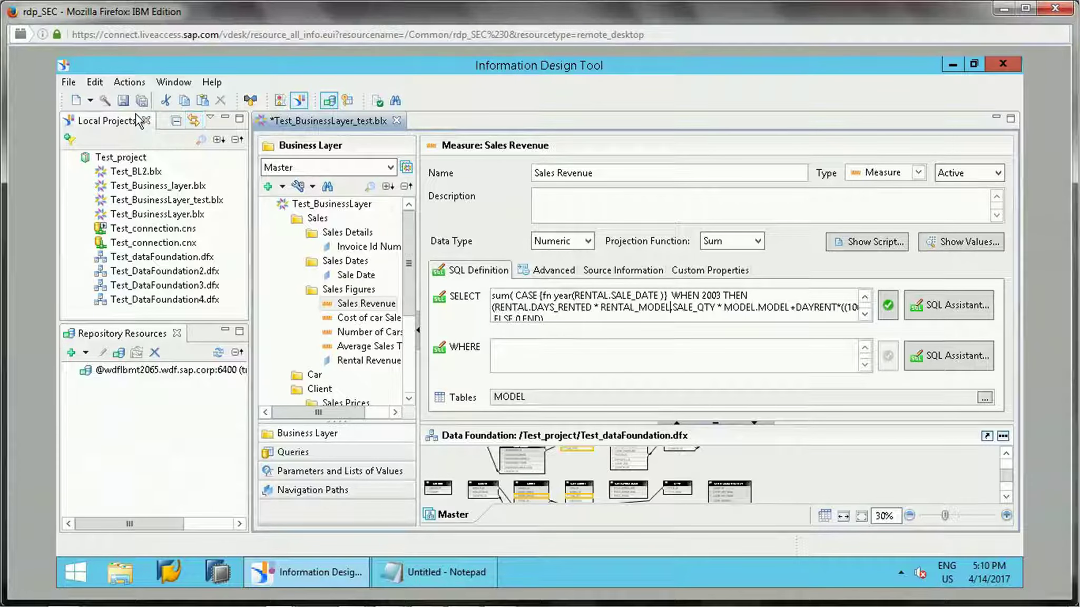
- Save the business layer and open Test_dataFoundation.dfx from Local Projects
click(125, 102)
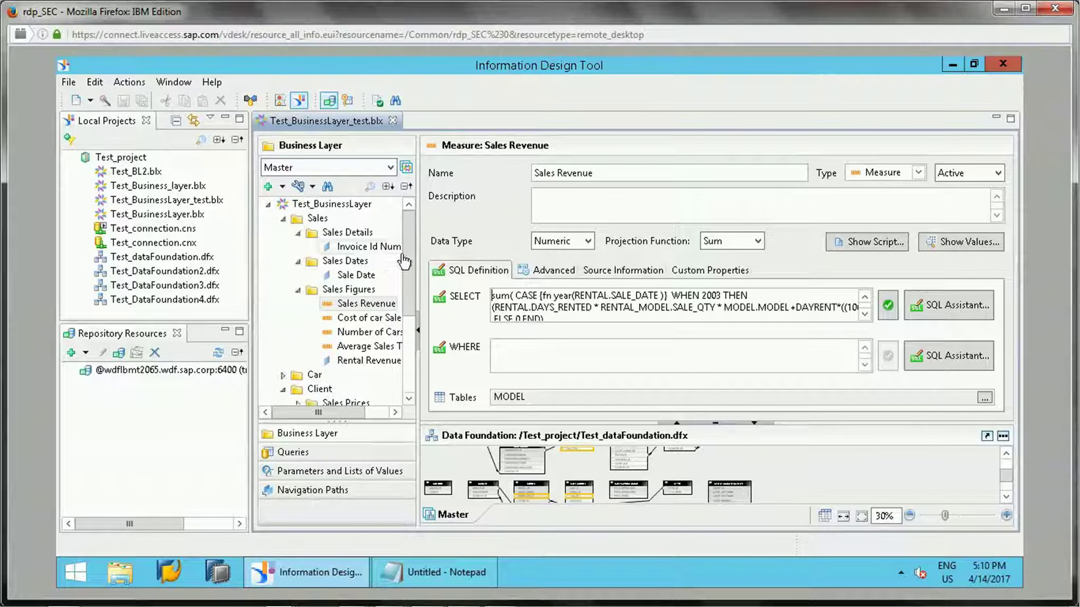
mouse_move(408, 255)
mouse_down()
mouse_move(409, 347)
mouse_move(409, 247)
mouse_up()
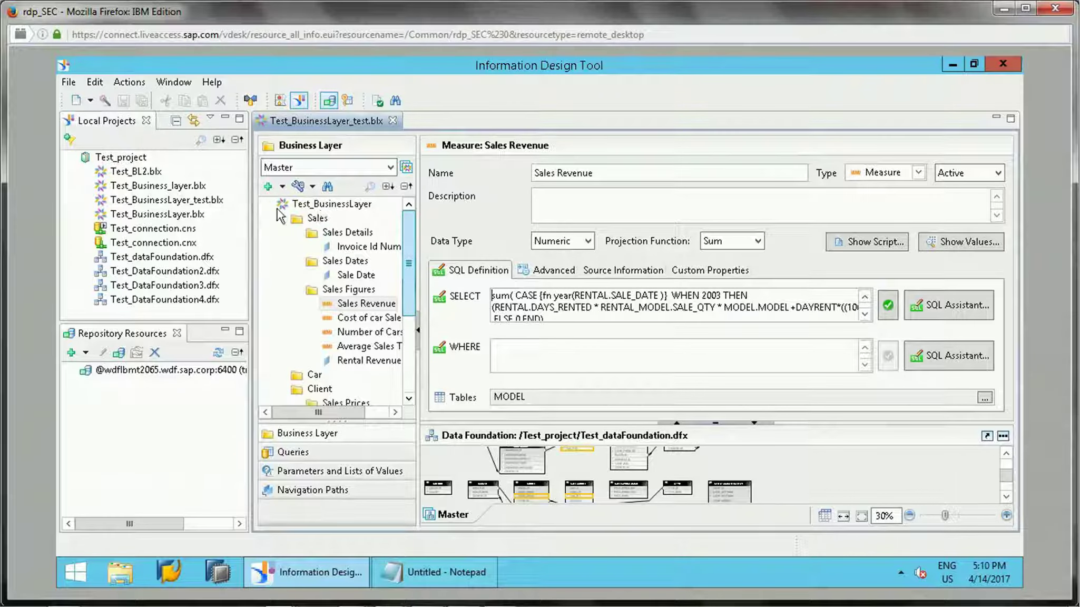
double_click(180, 256)
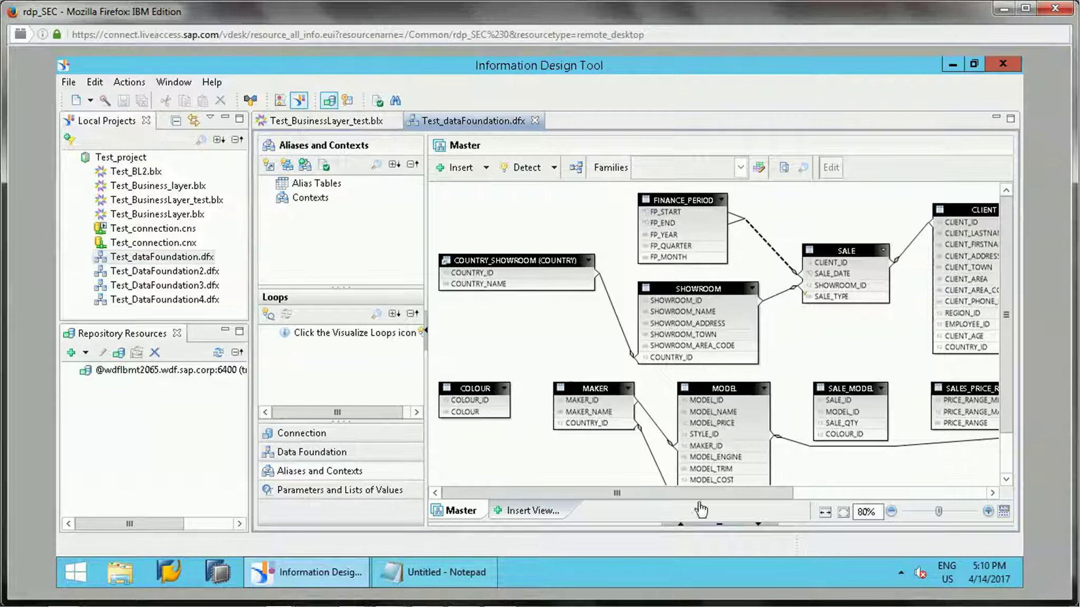
drag(706, 493, 818, 485)
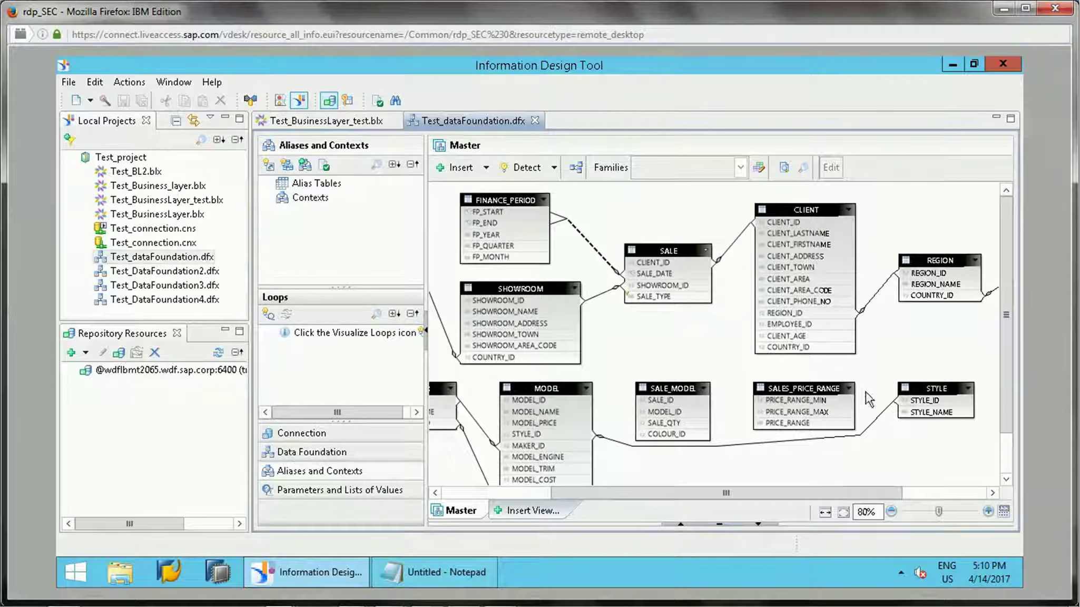
click(672, 251)
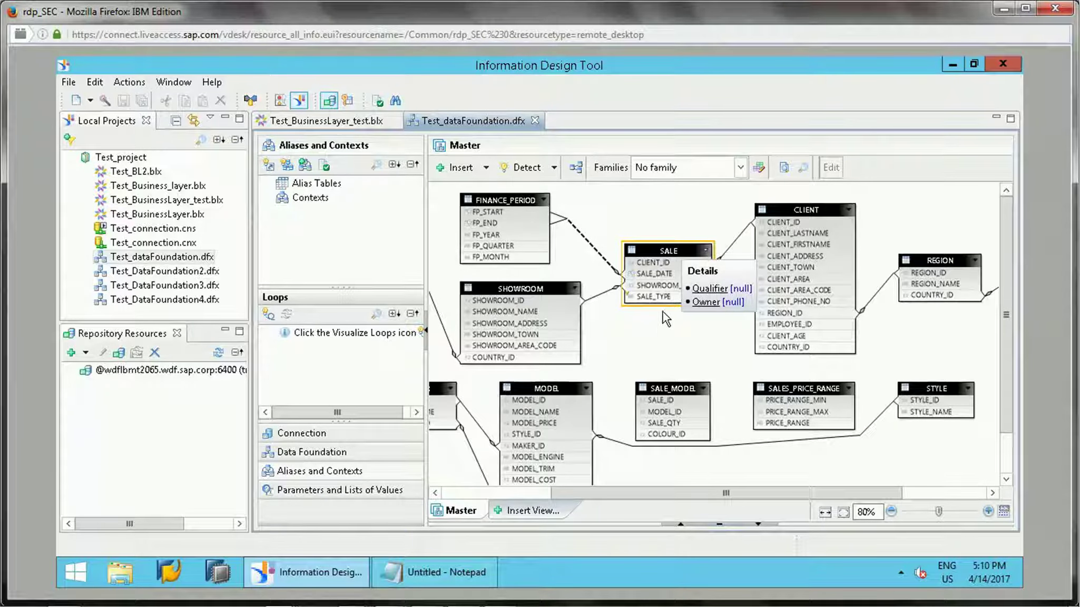
mouse_move(669, 300)
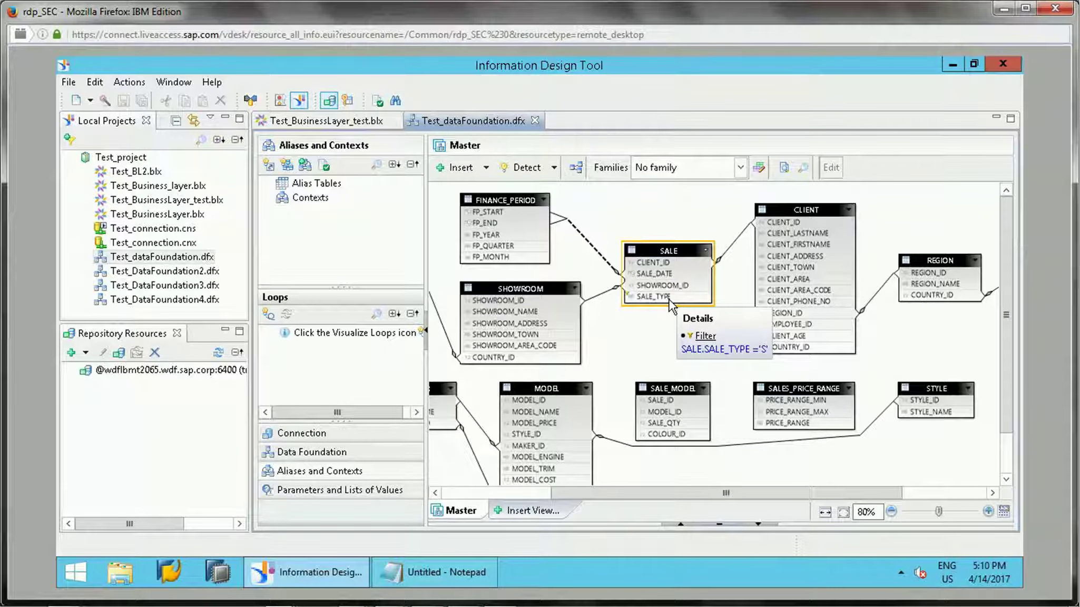
click(669, 297)
click(677, 250)
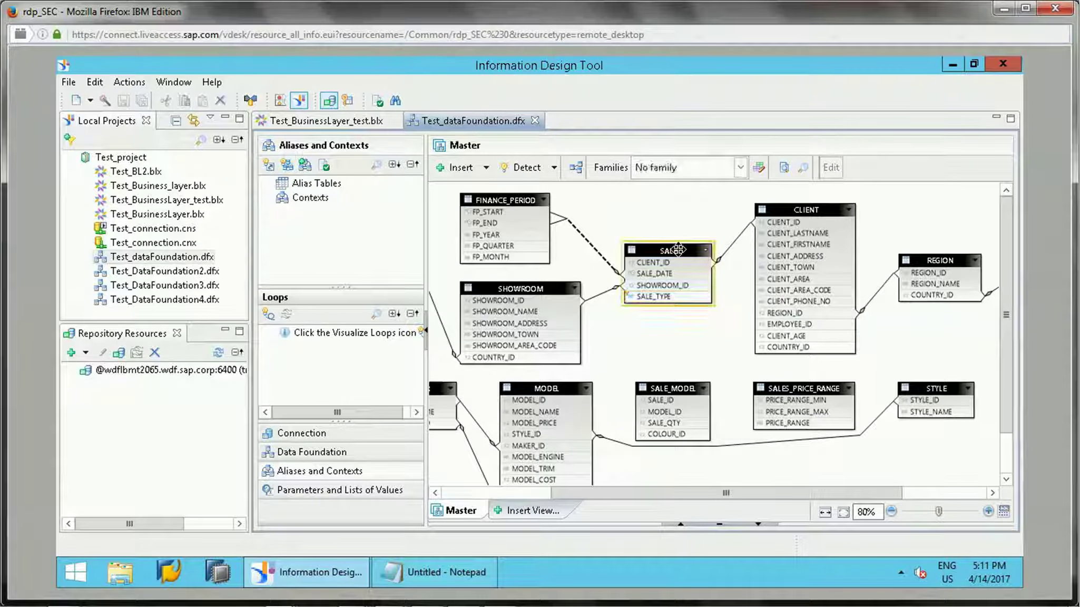
right_click(678, 249)
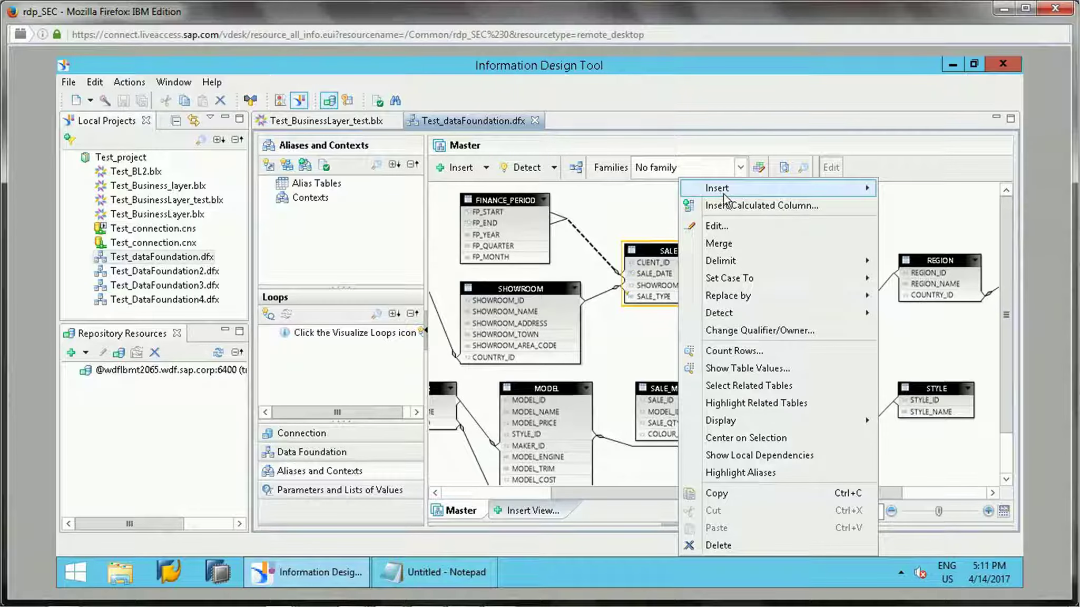
mouse_move(724, 193)
click(662, 339)
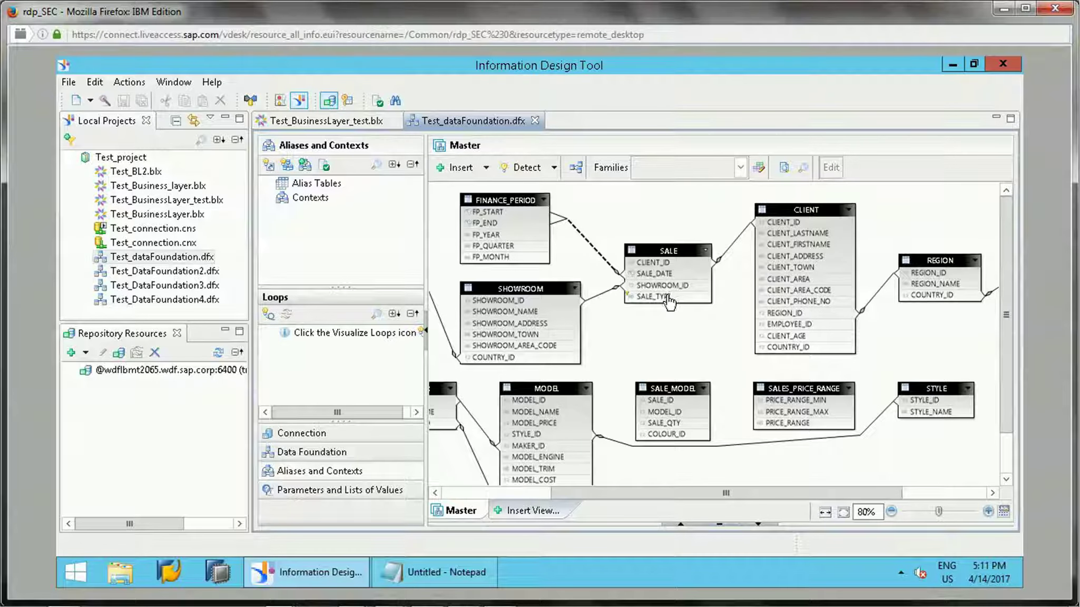
right_click(666, 297)
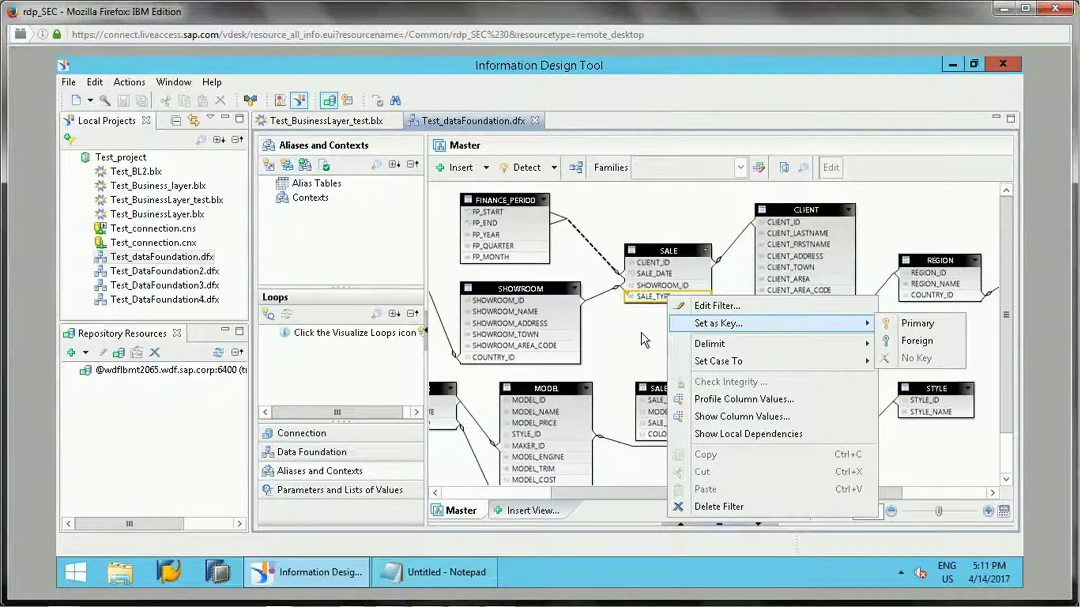
click(640, 332)
click(669, 298)
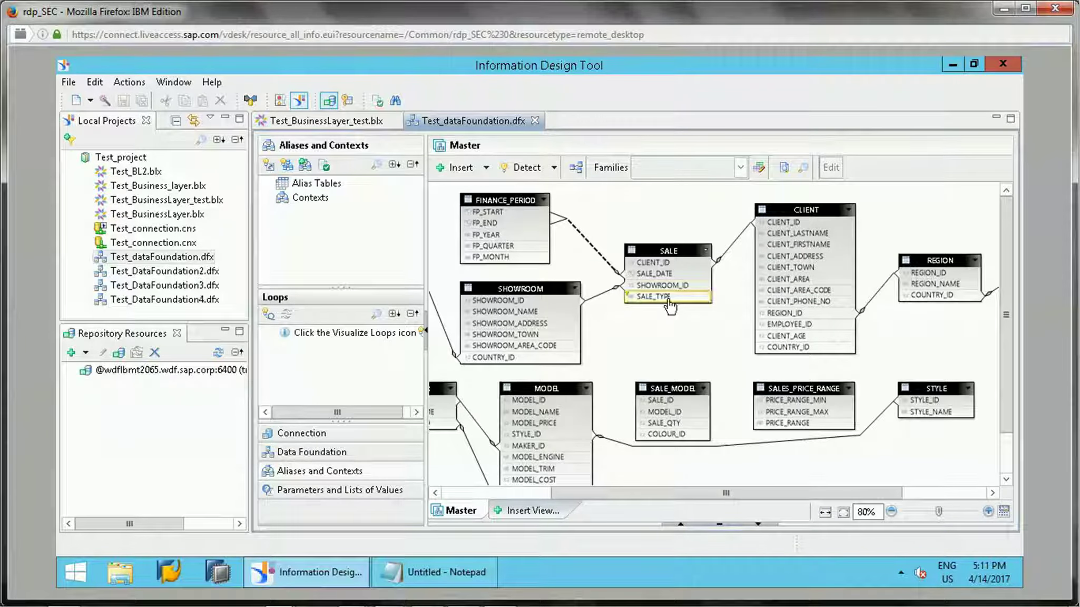
right_click(669, 298)
click(701, 310)
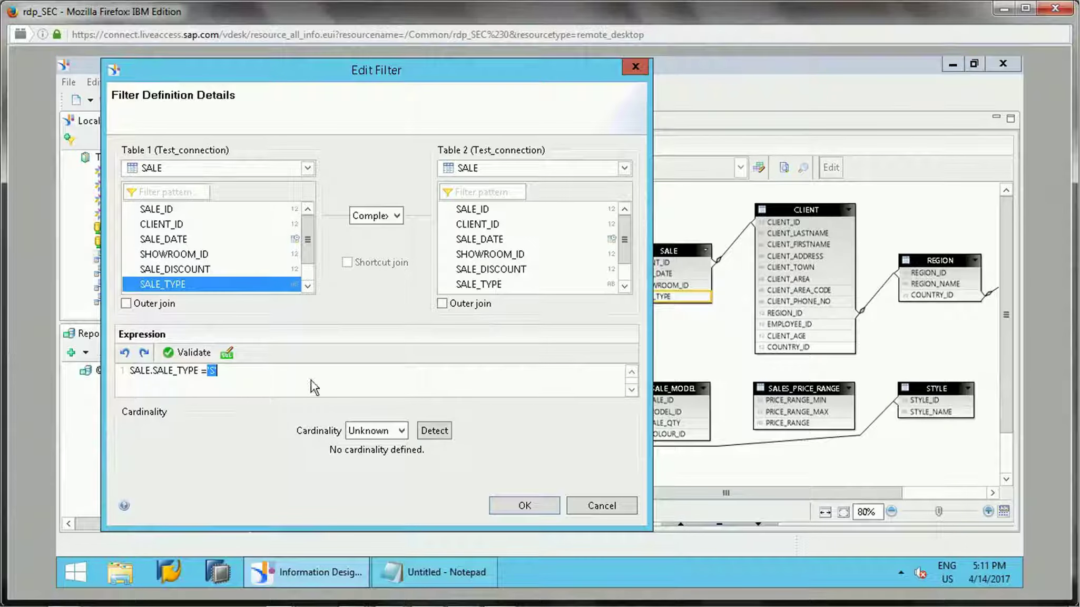
click(611, 506)
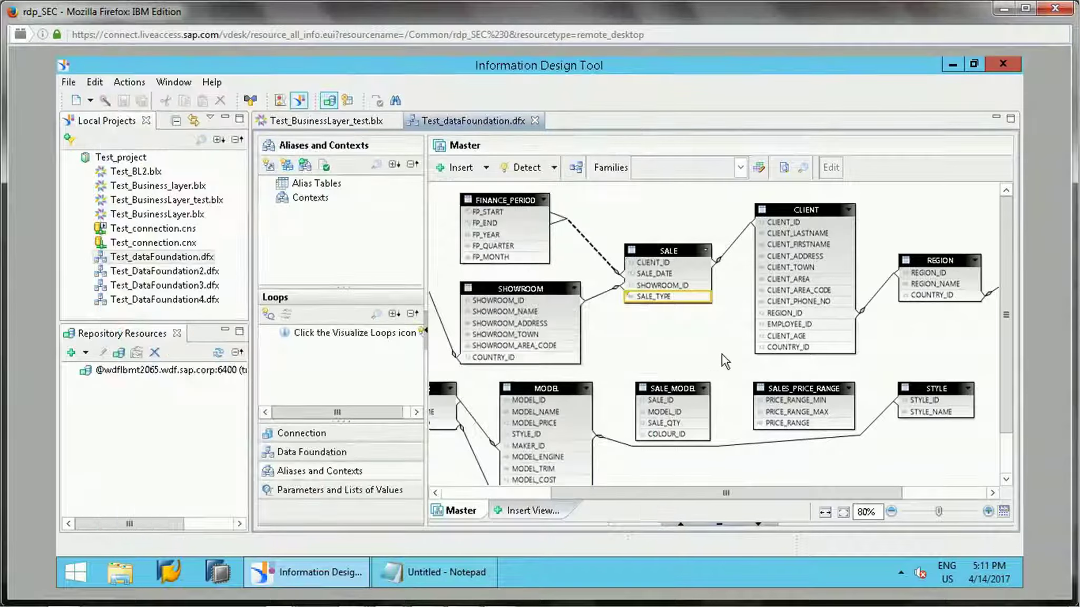
- Insert a filter on SALE_MODEL's SALE_QTY column and set its compared value to 10
click(676, 426)
right_click(676, 426)
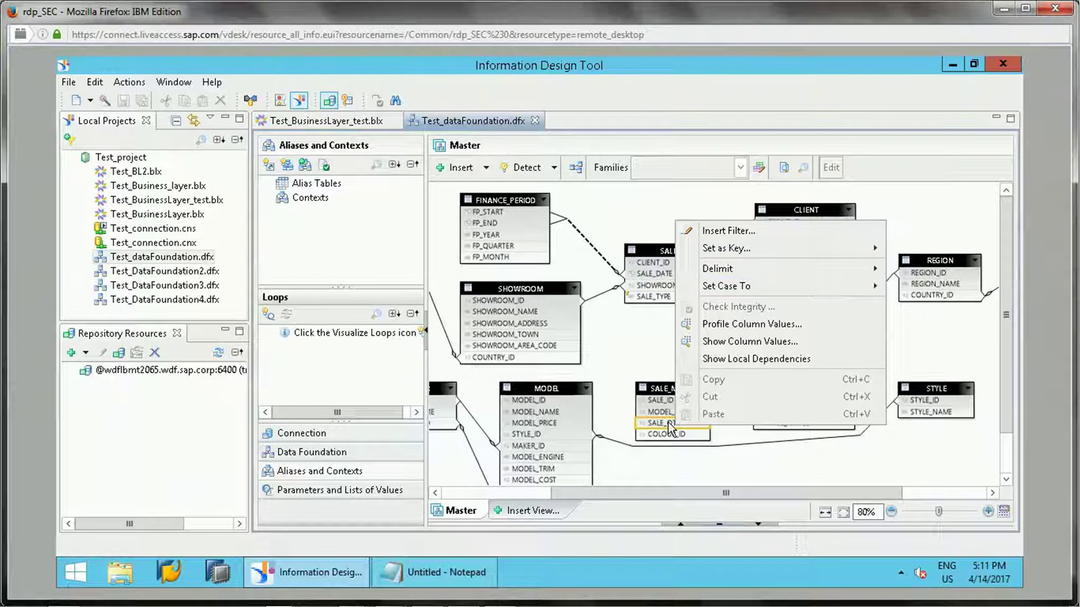
click(760, 233)
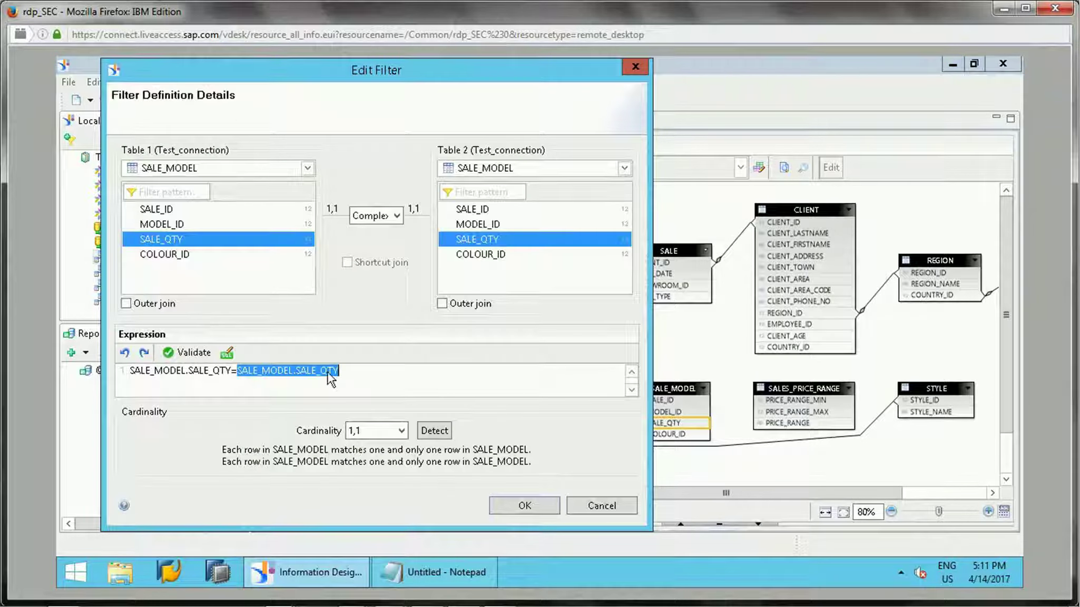
double_click(265, 371)
drag(351, 371, 240, 372)
key(Delete)
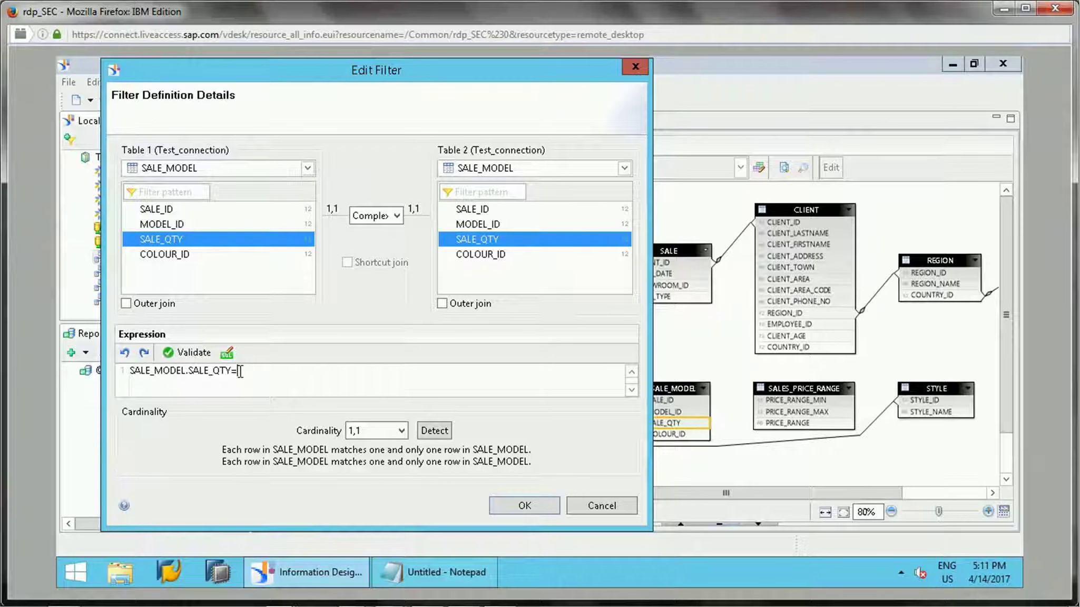
text(10)
- Change the operator to >= for SALE_MODEL.SALE_QTY>=10, validate, and apply the filter
drag(267, 373, 126, 378)
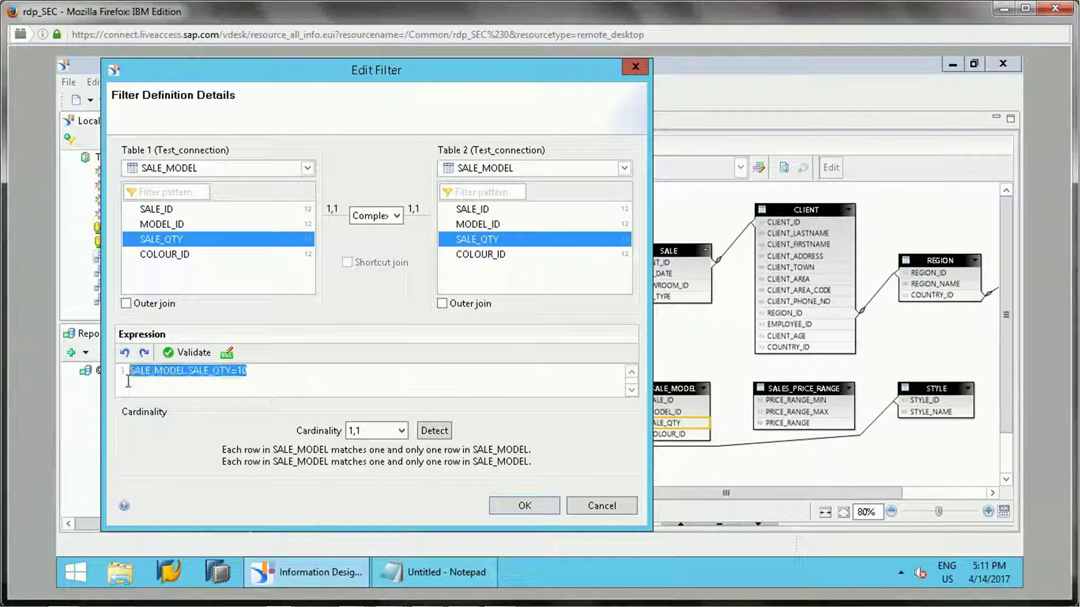
click(234, 372)
double_click(234, 372)
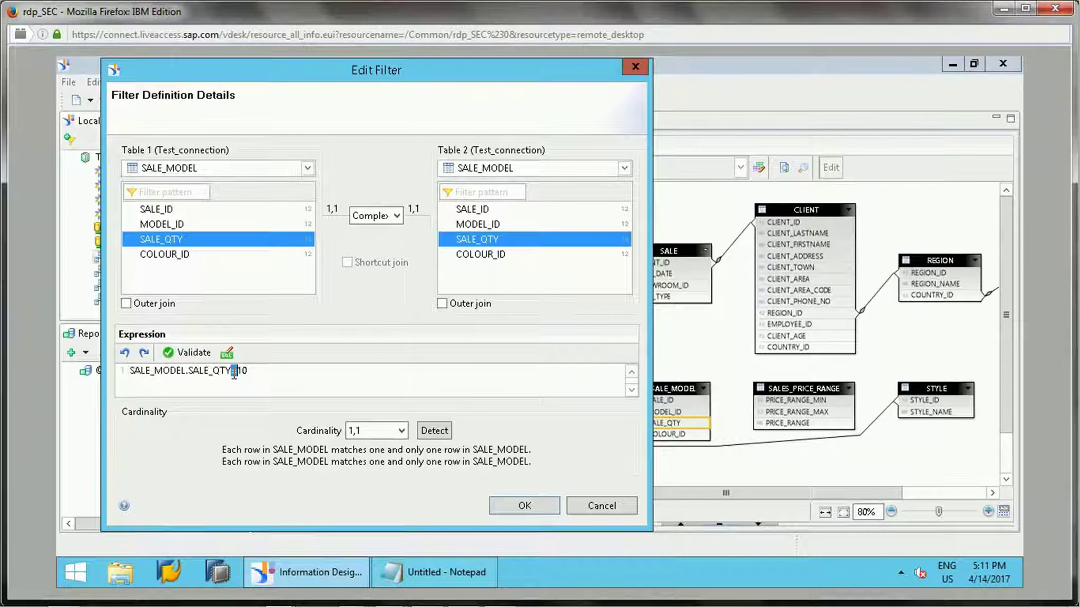
text(>=)
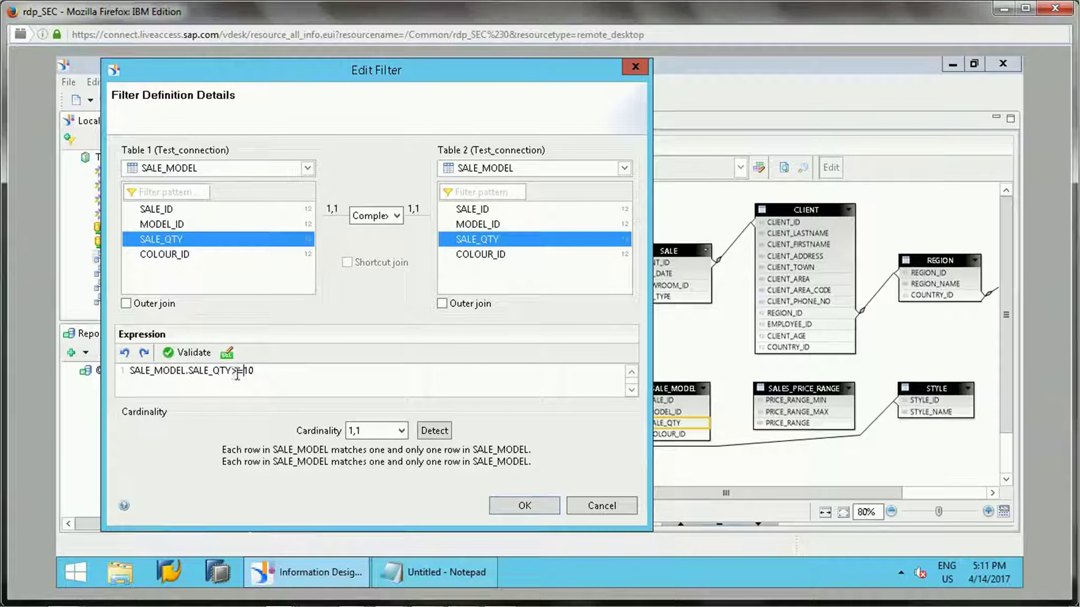
click(189, 359)
click(485, 319)
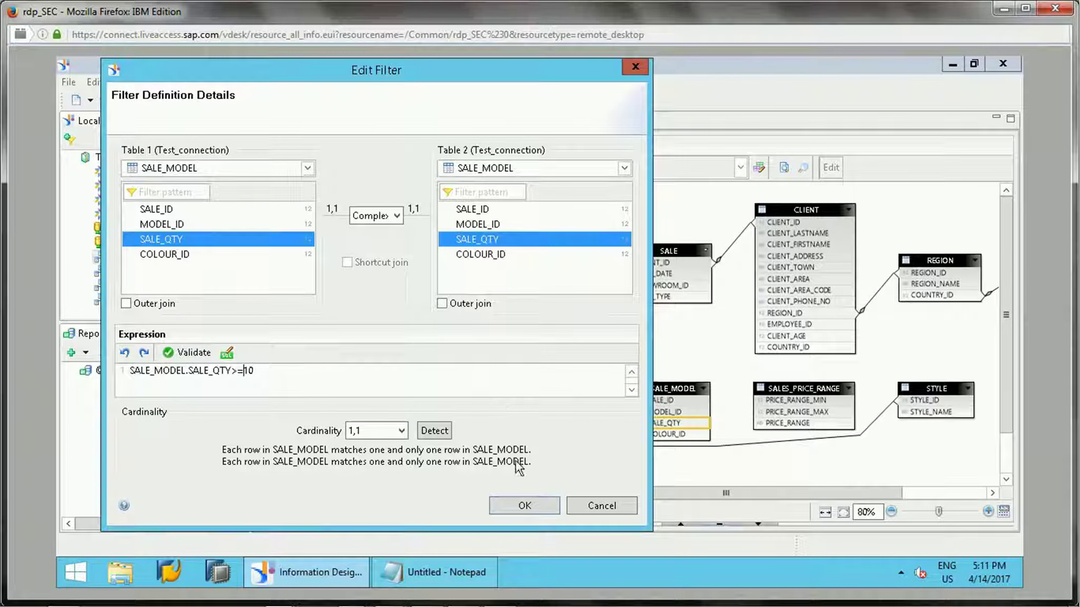
click(525, 503)
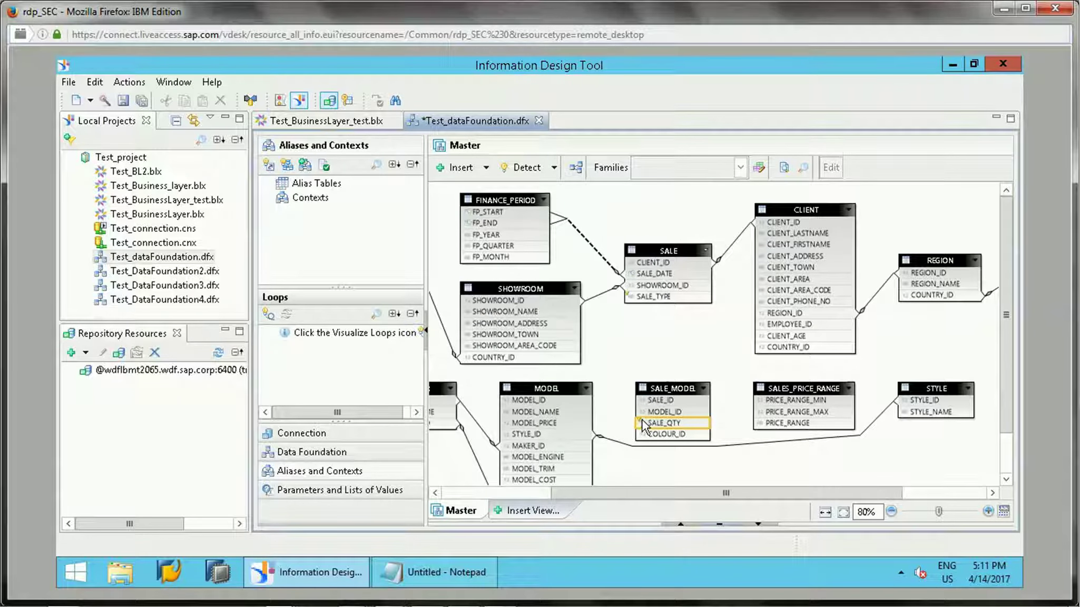